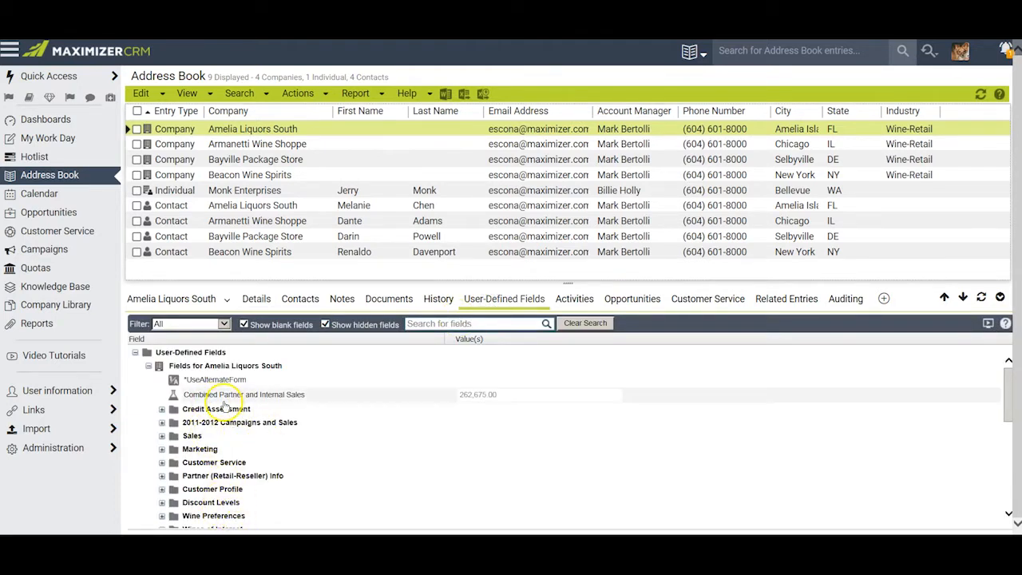
Search the user-defined fields of Amelia Liquors South for "Industry" and clear the search again
click(413, 323)
right_click(415, 324)
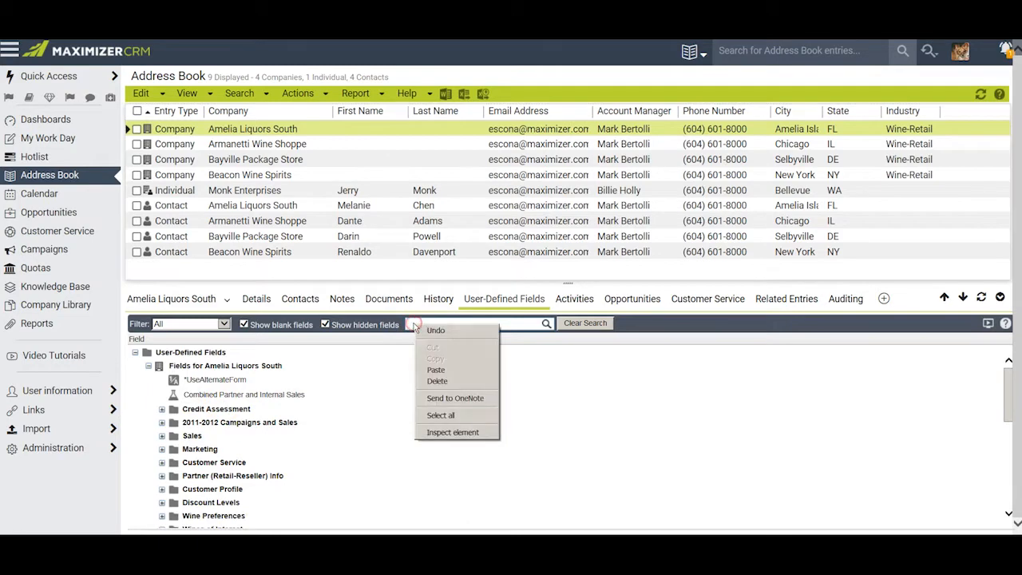
click(436, 372)
click(546, 323)
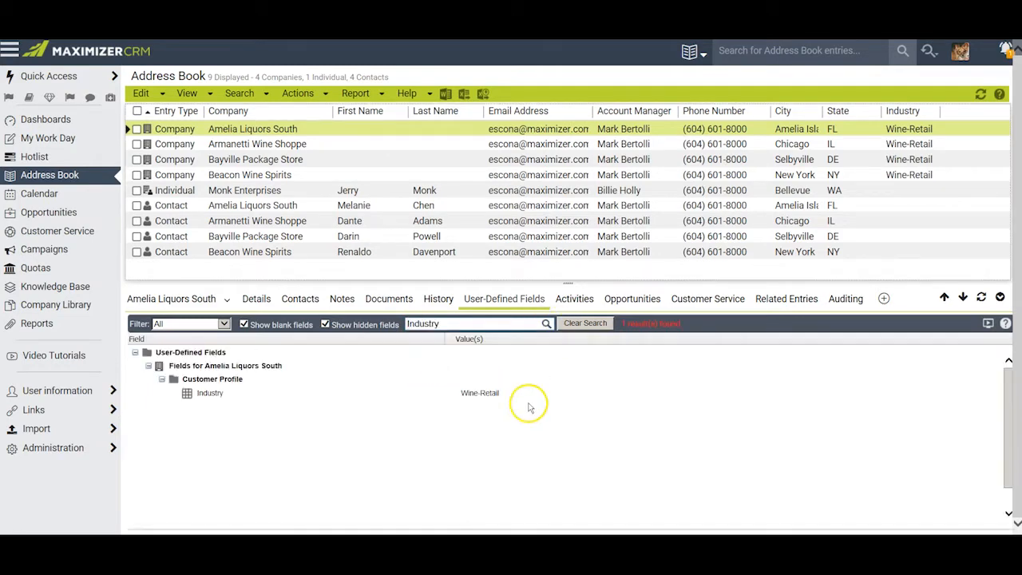
click(584, 323)
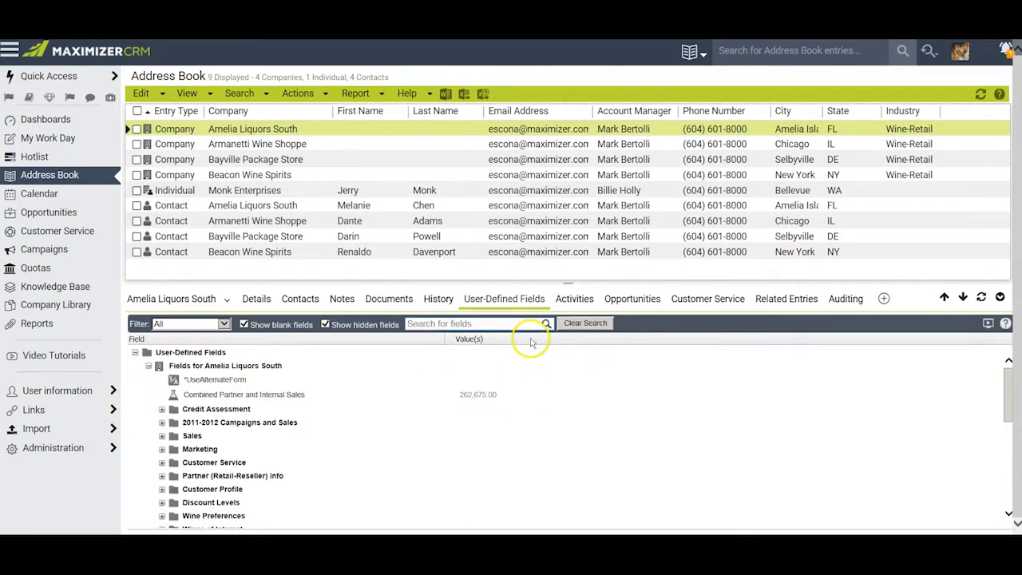
Change the Industry of Amelia Liquors South to Retail Sales in its details and save the entry
click(254, 300)
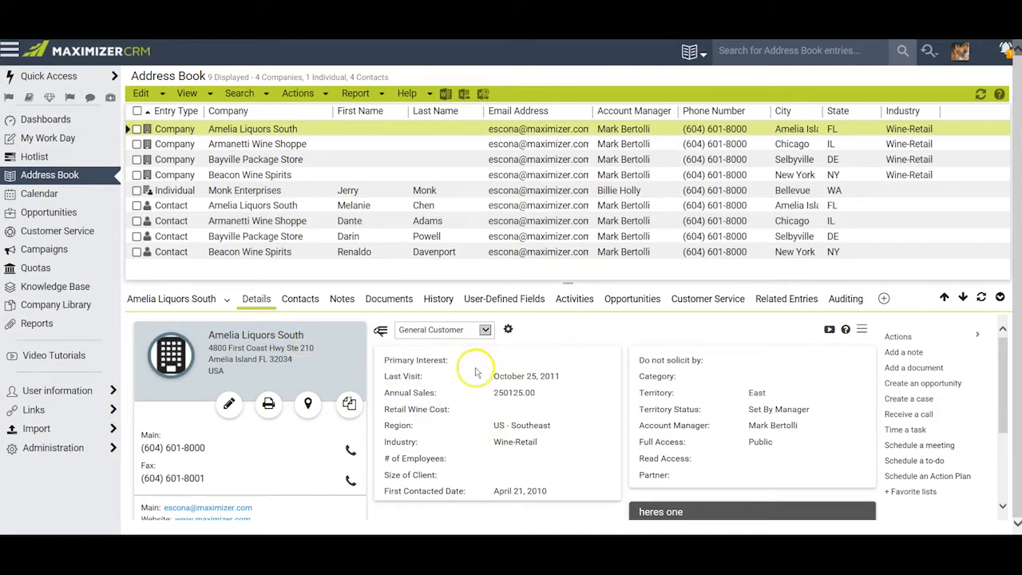
double_click(570, 441)
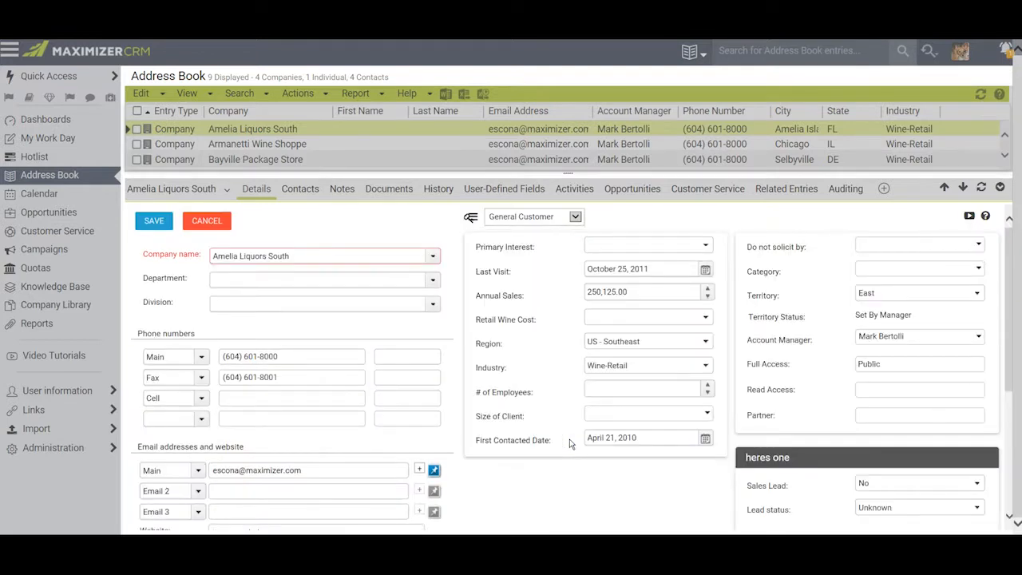
click(706, 365)
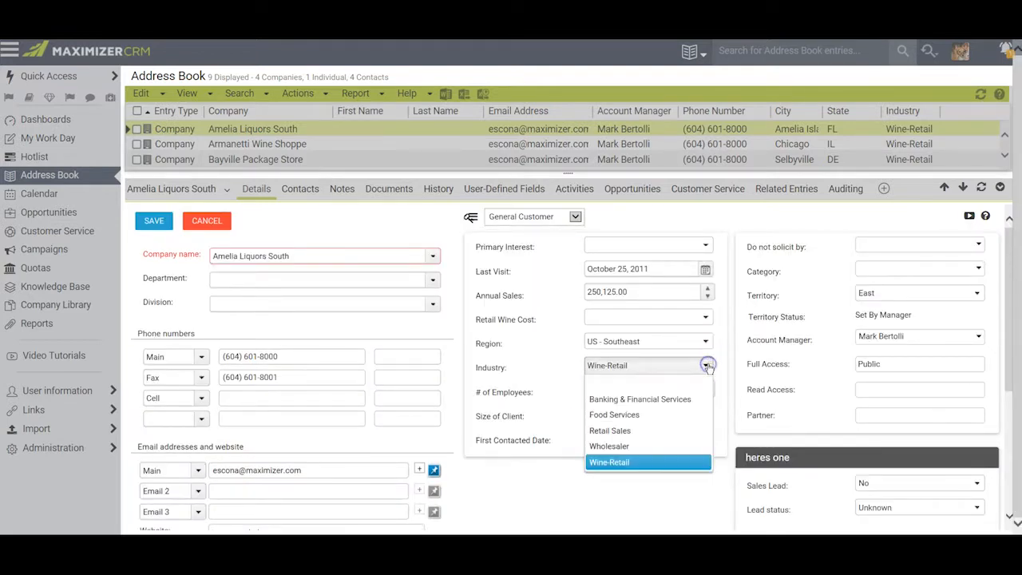
click(620, 433)
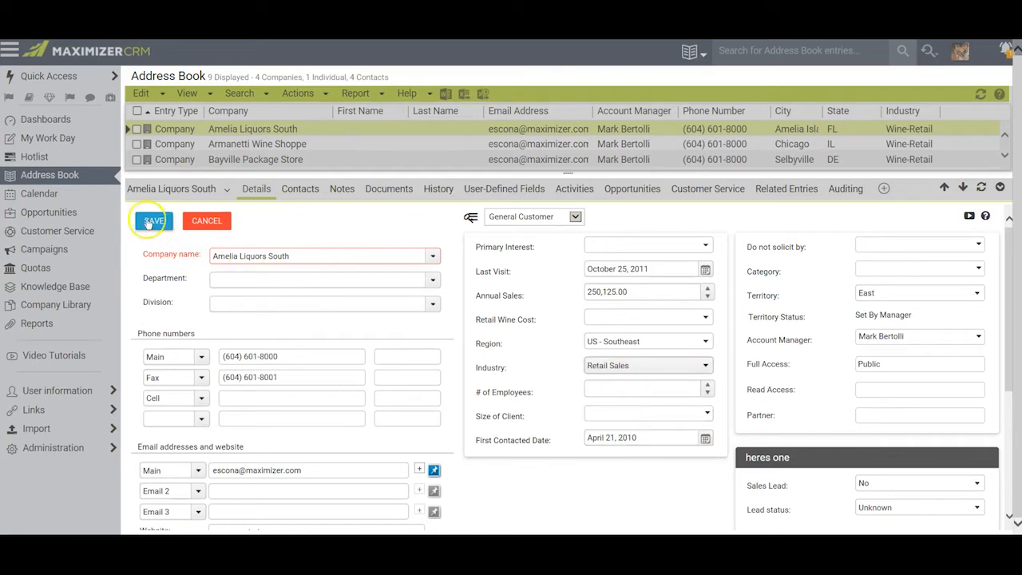
click(154, 222)
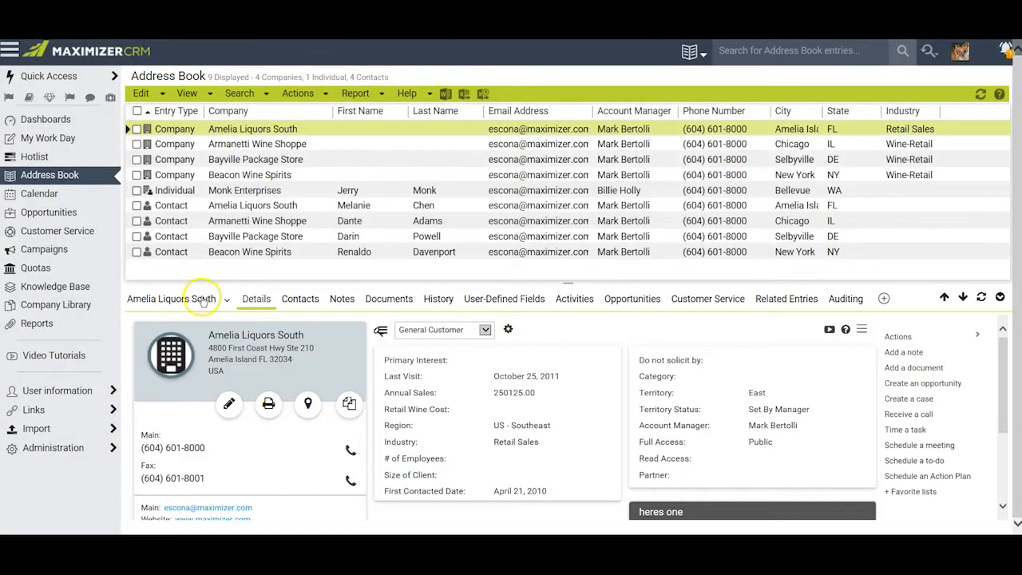
click(201, 298)
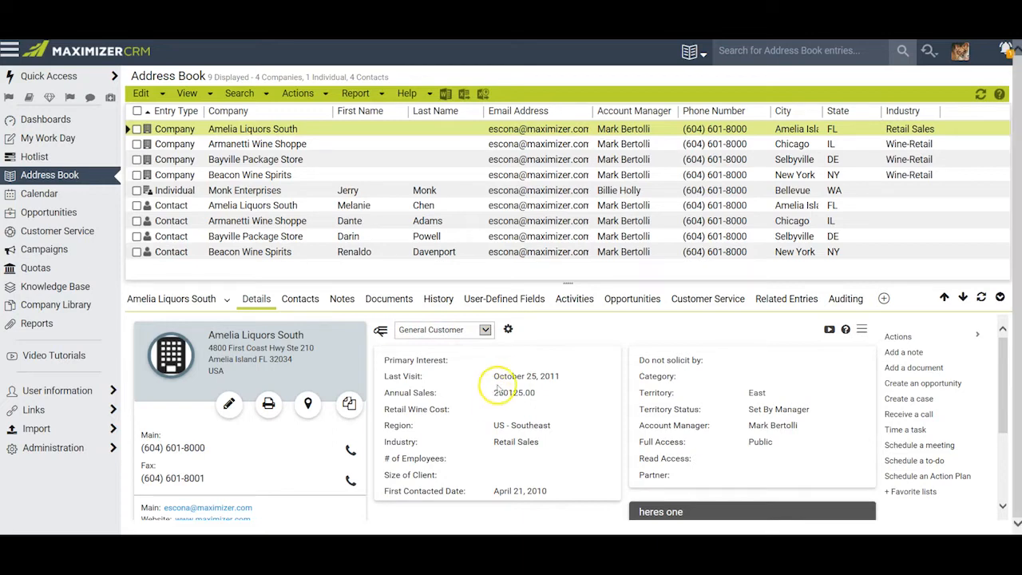
Customize the General Customer key fields for companies by deleting the Retail Wine Cost field
click(508, 330)
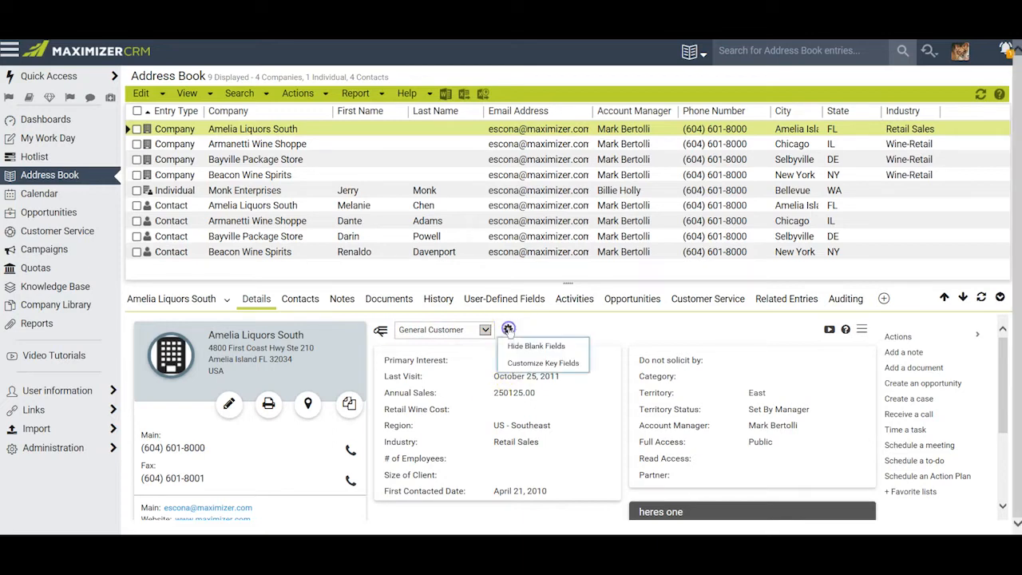
click(524, 364)
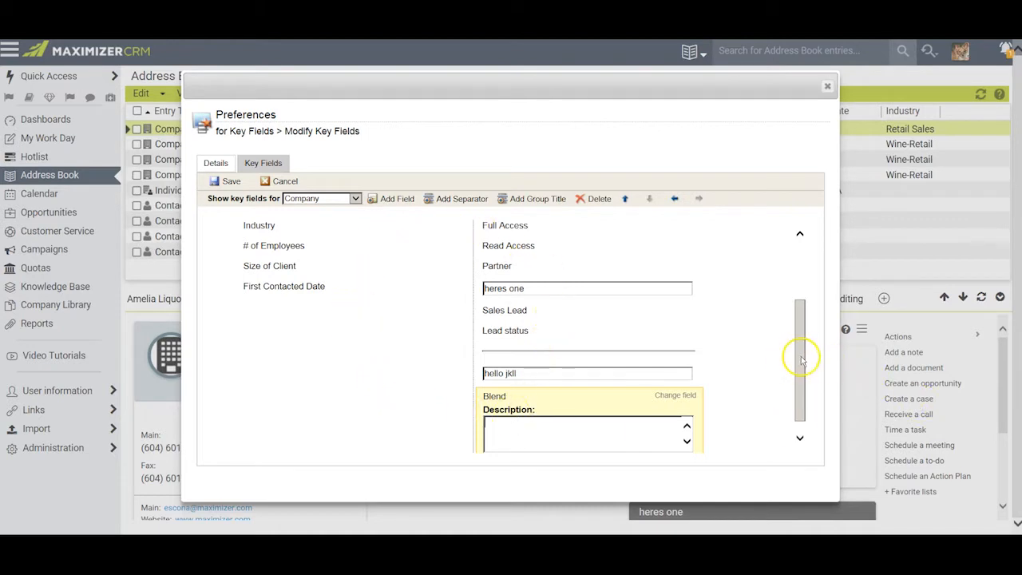
drag(799, 359, 799, 276)
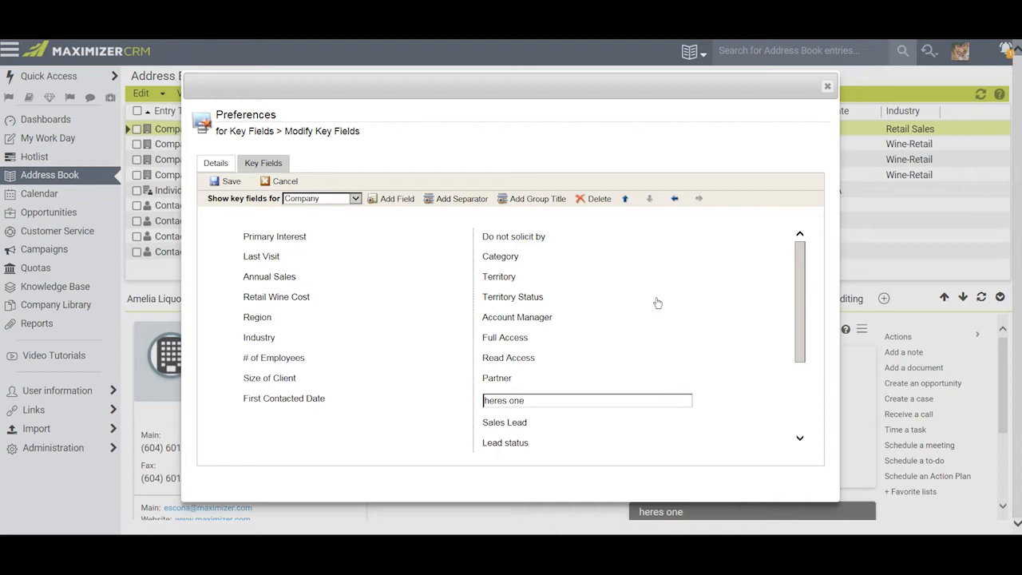
click(404, 348)
click(284, 298)
click(317, 319)
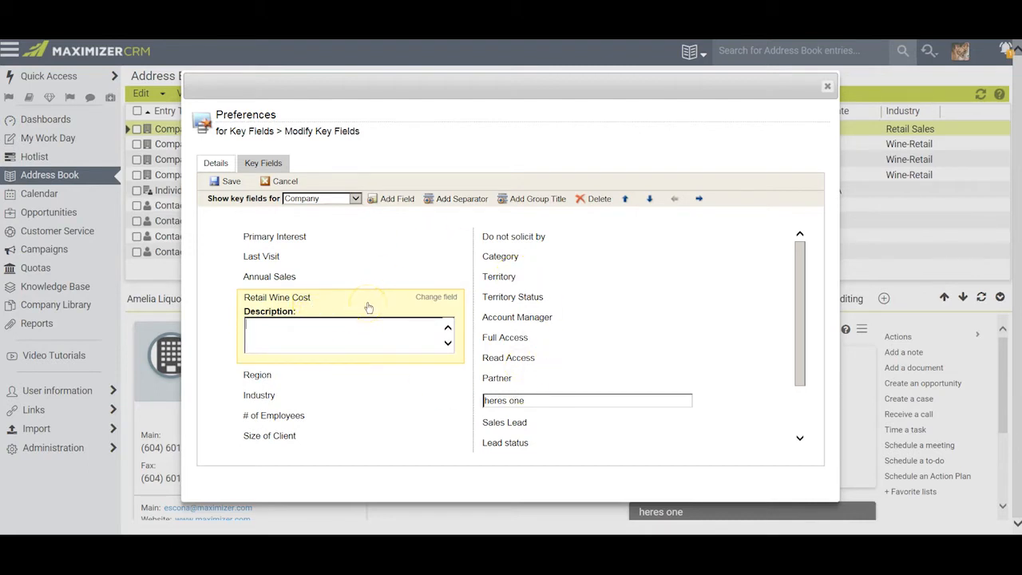
click(595, 204)
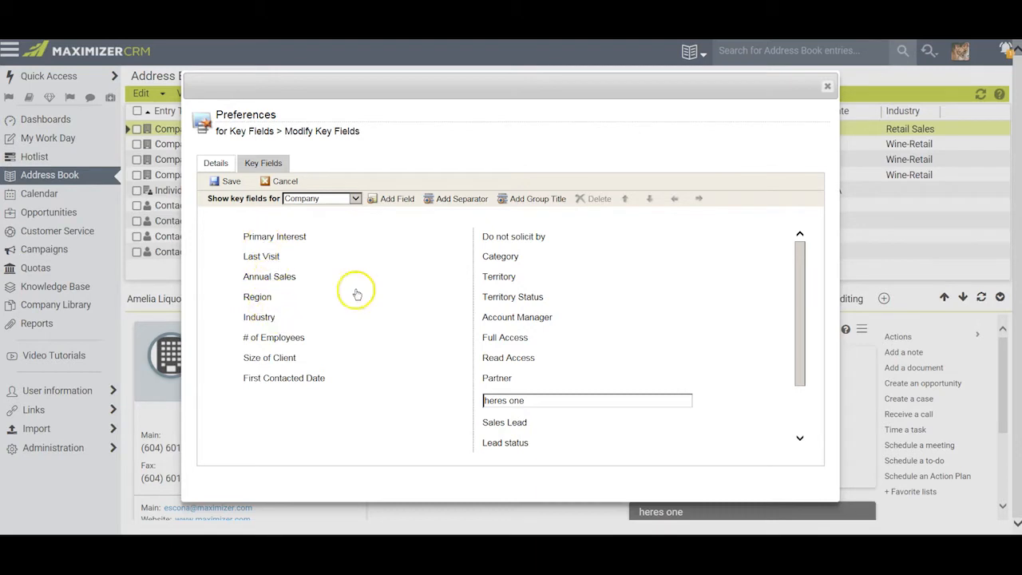
Add a separator between the Region and Industry key fields, save the list and close the key fields preferences
click(452, 200)
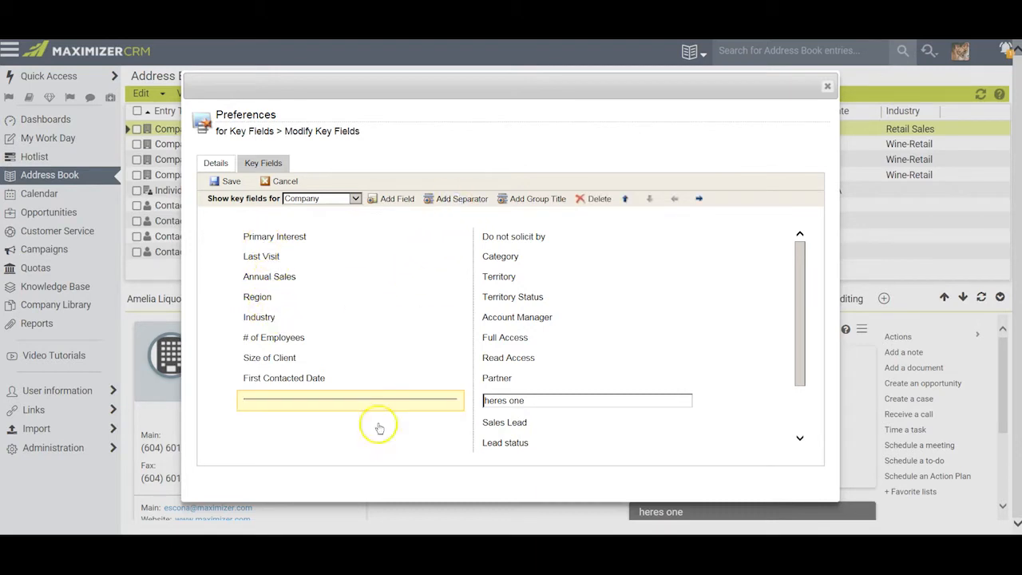
drag(327, 403, 334, 315)
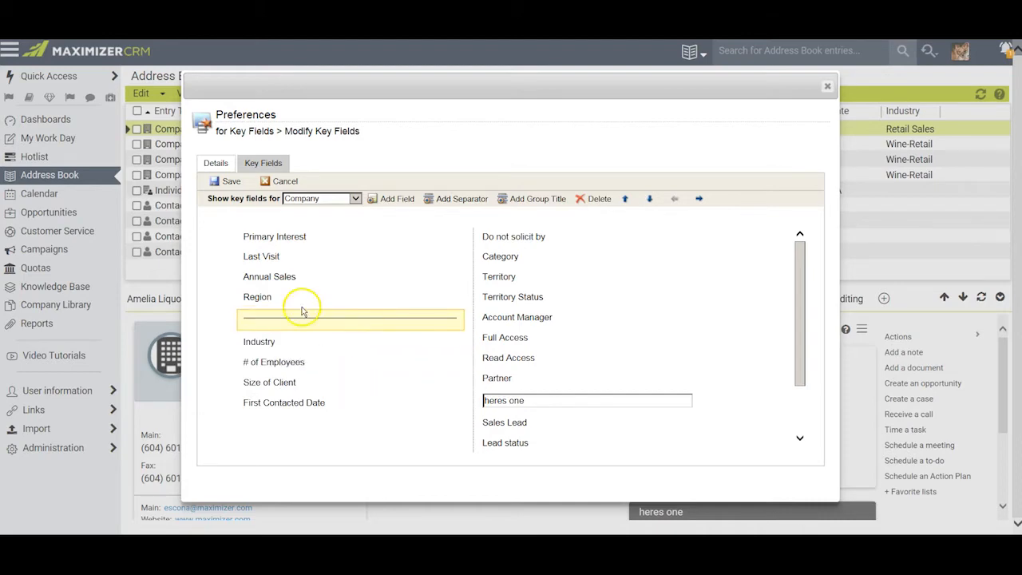
click(229, 182)
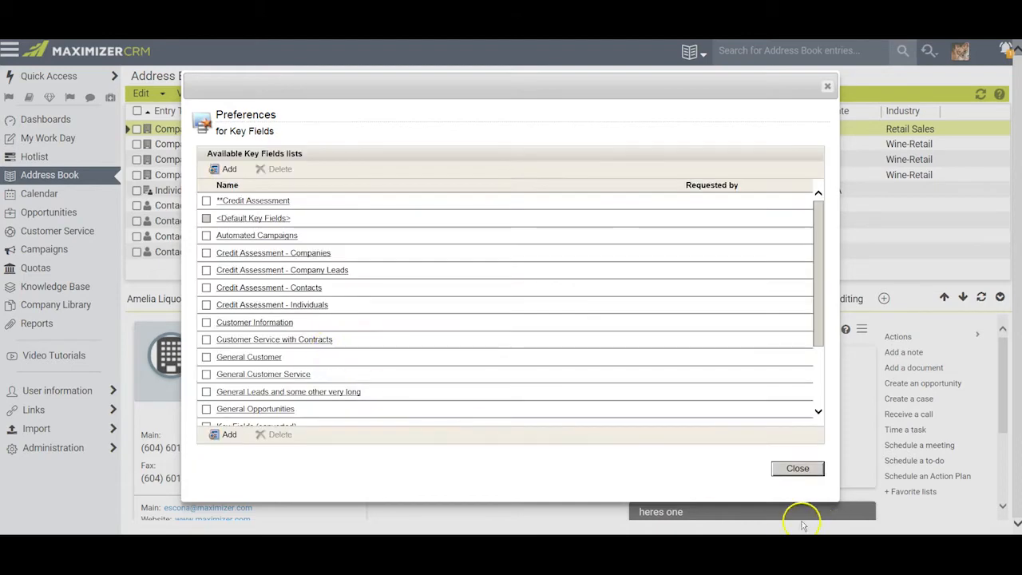
click(794, 466)
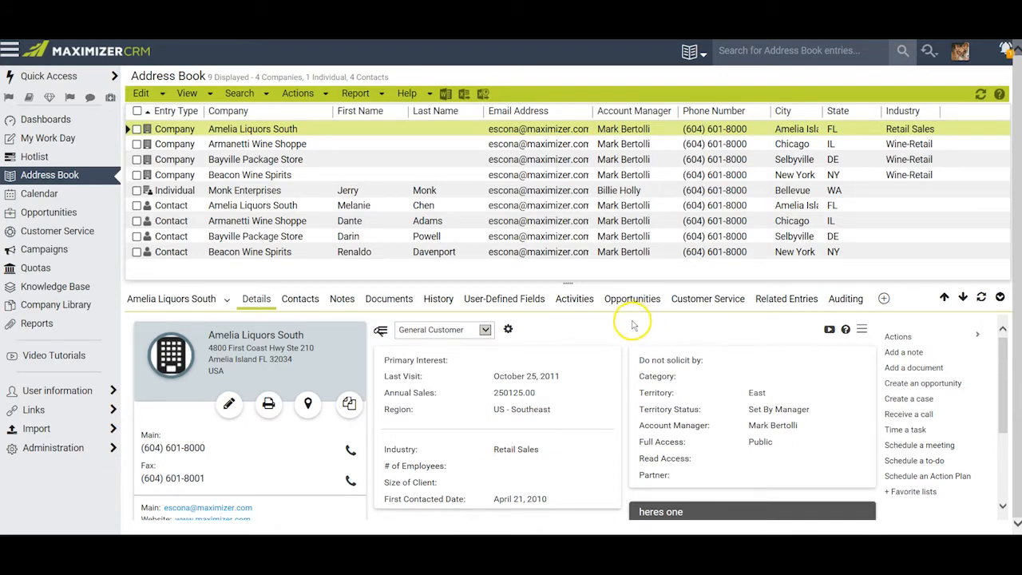
From the key fields preferences, leave the current list unchanged and start a new key fields list named "Credit Assessment"
click(507, 329)
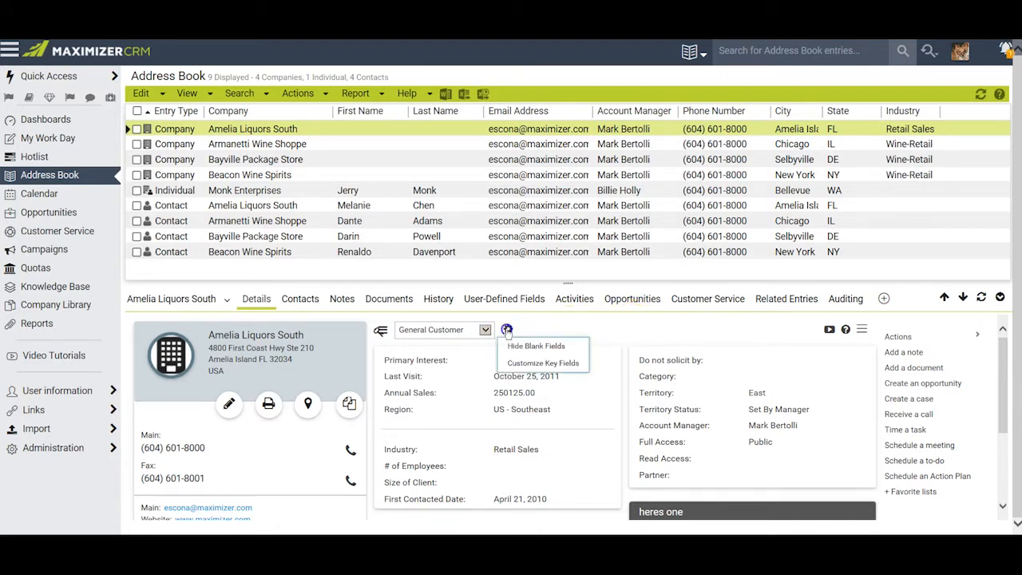
click(535, 363)
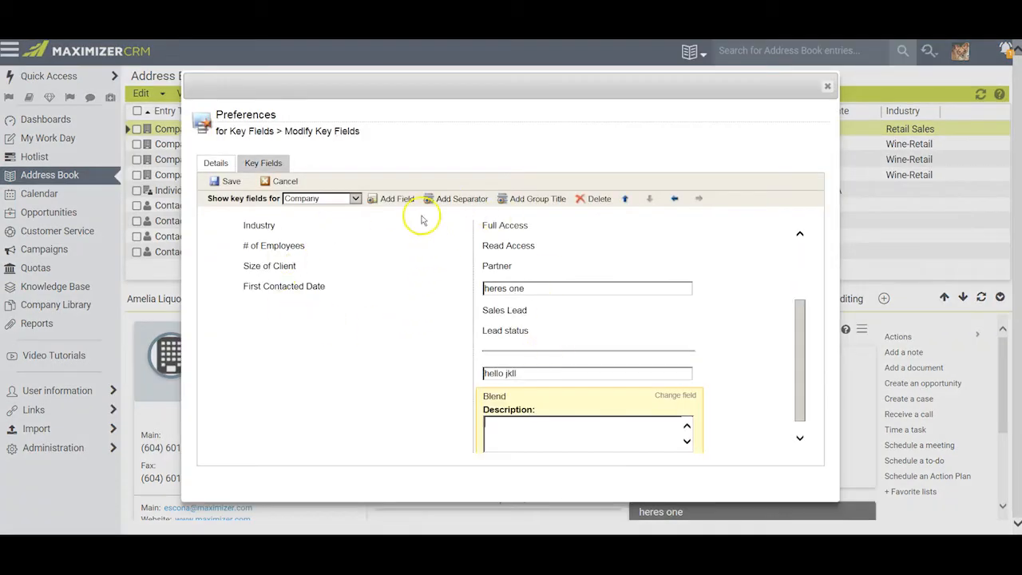
click(285, 182)
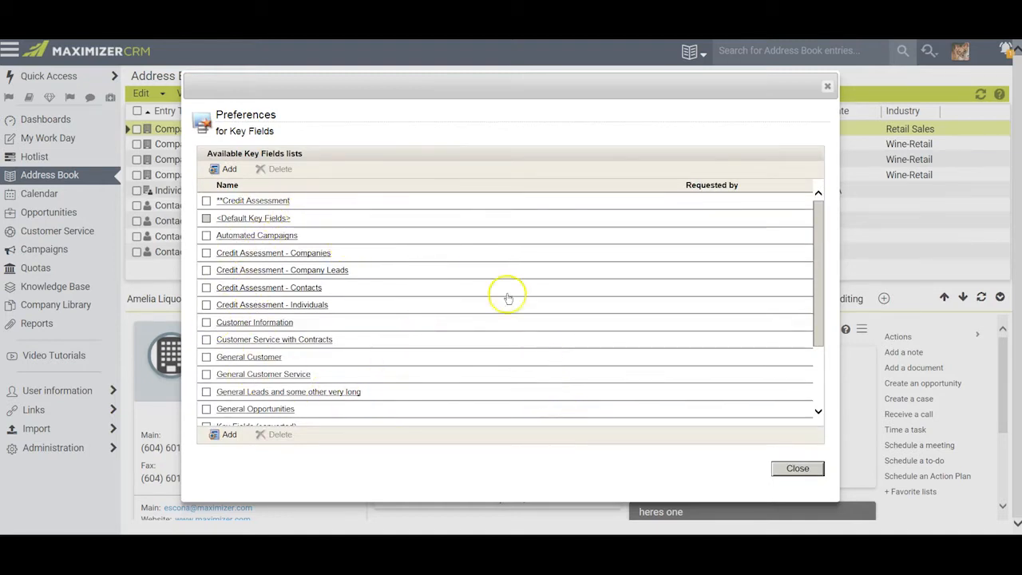
click(224, 171)
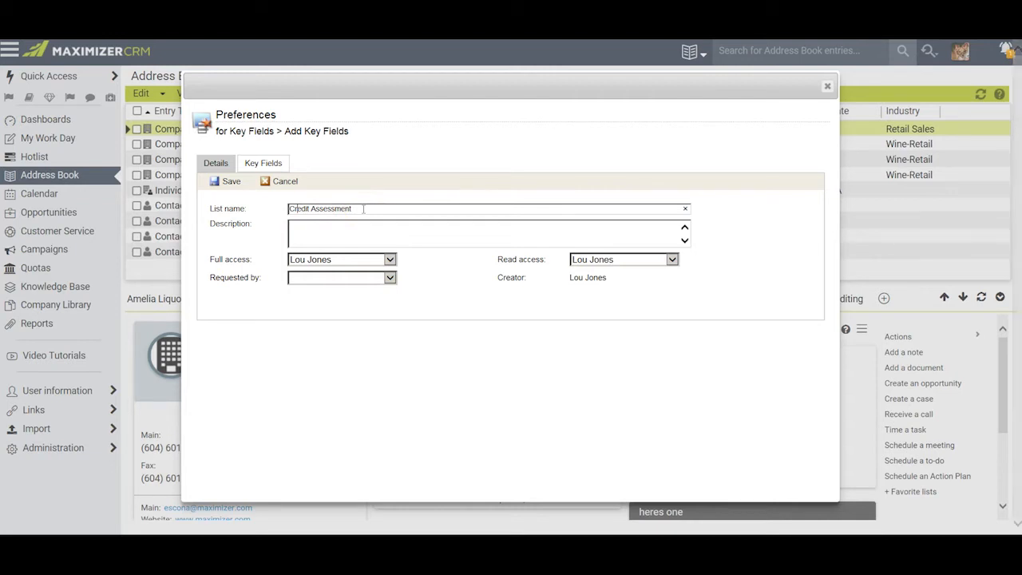
Set the new list to show key fields for the Company entry type
click(261, 164)
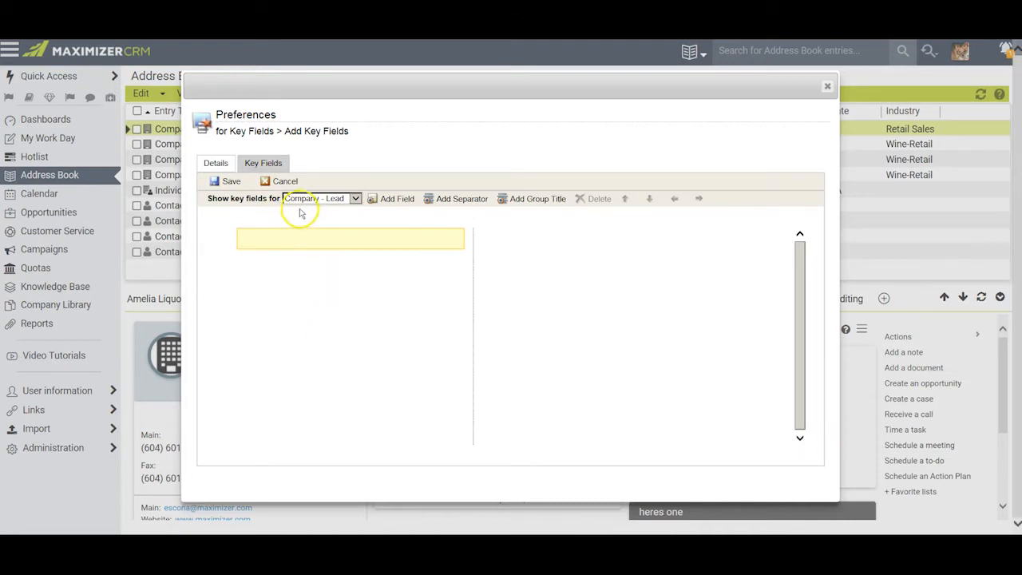
click(356, 199)
click(355, 199)
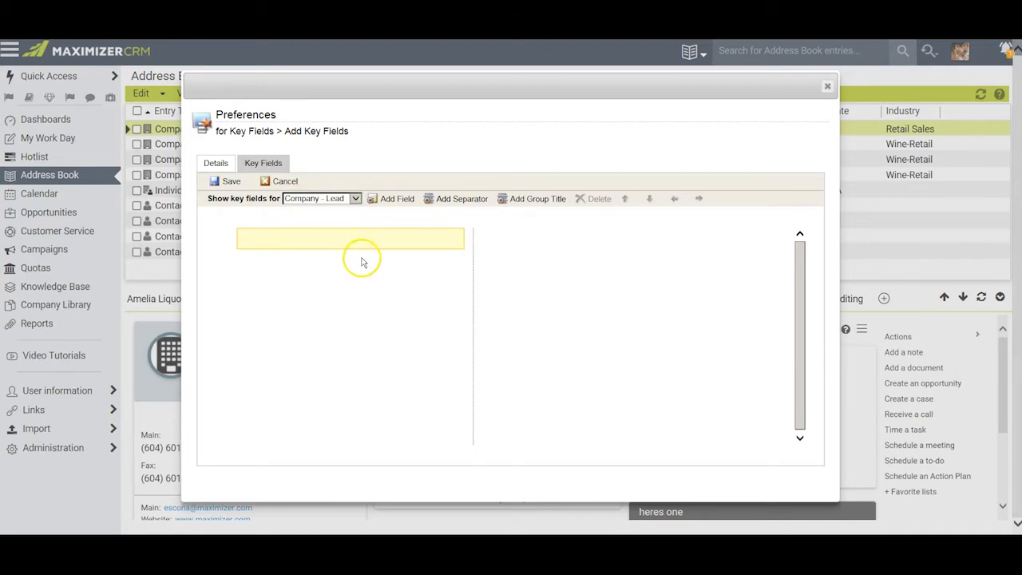
click(355, 199)
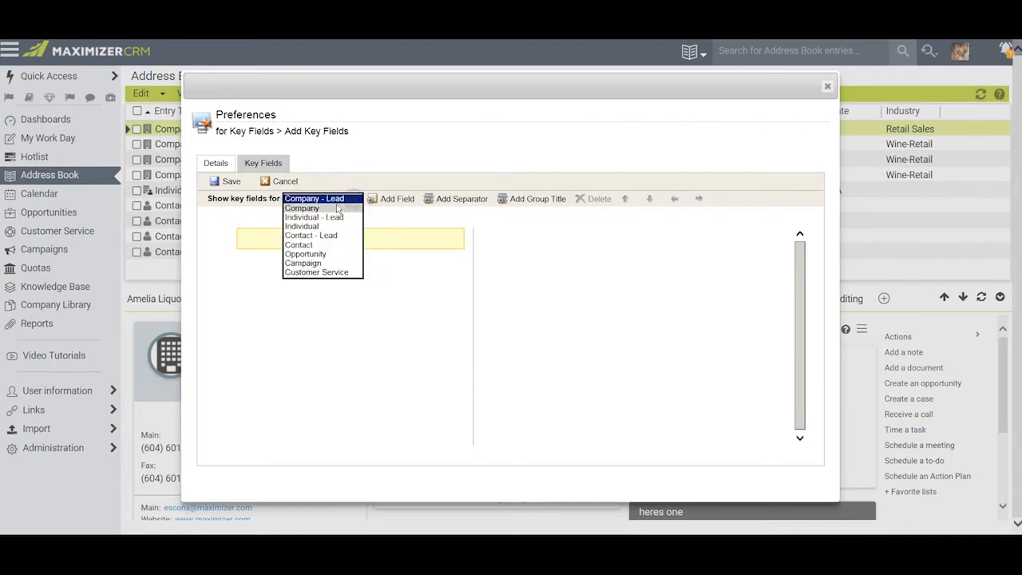
click(322, 208)
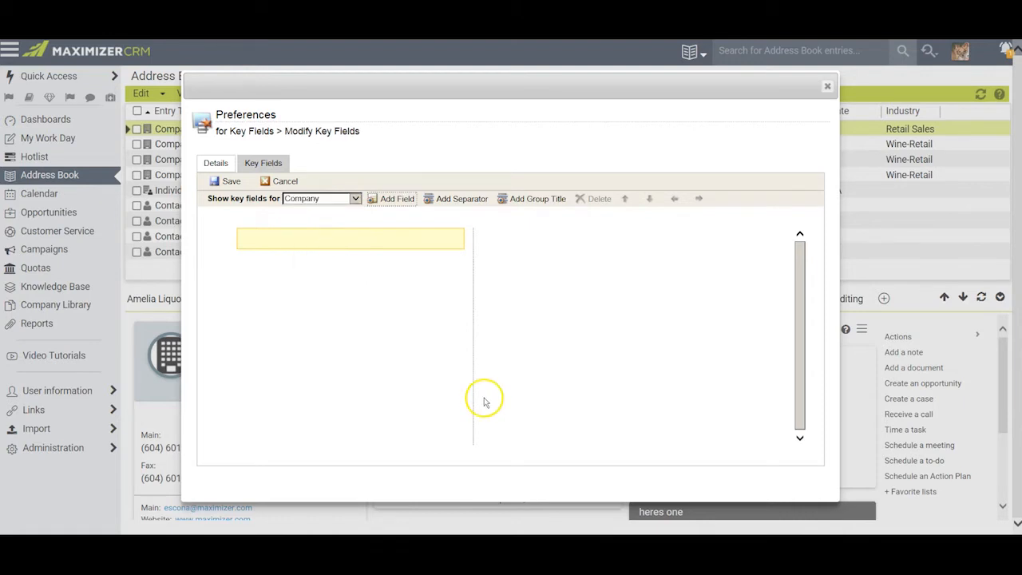
Insert the Credit Assessment user-defined fields Key Considerations, Current Net Worth and Realizable Net Worth as key fields
click(391, 199)
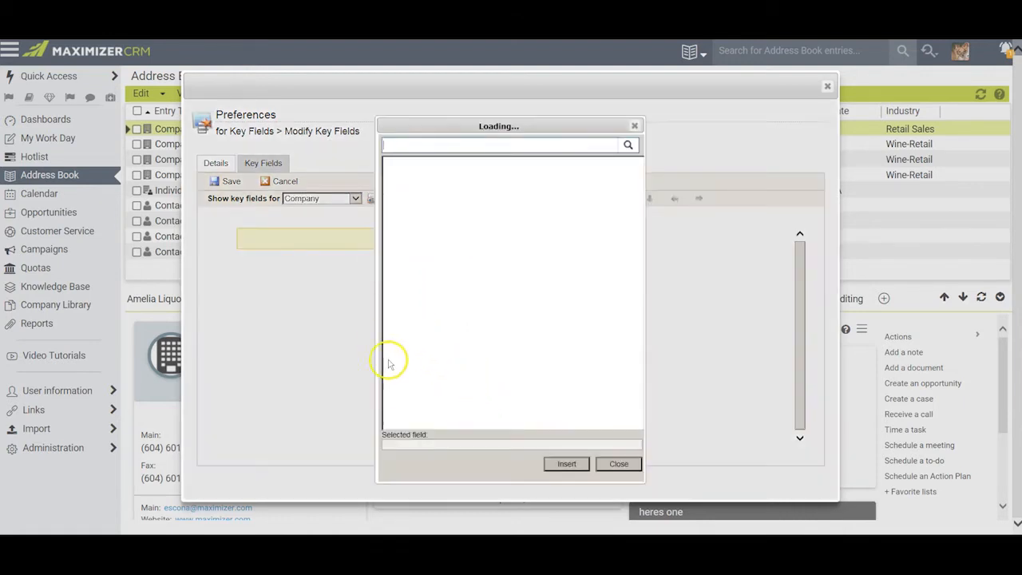
click(394, 163)
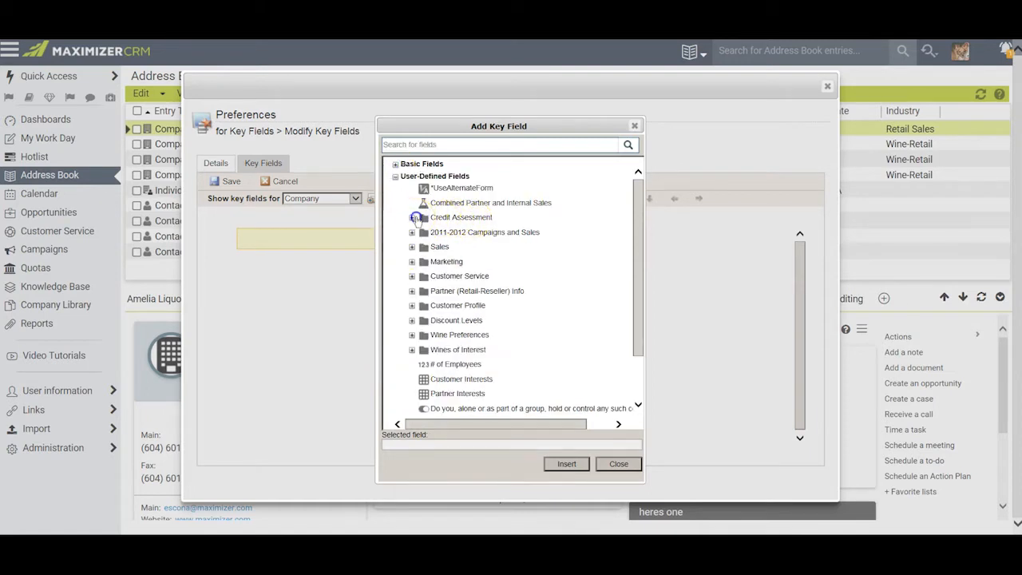
click(412, 217)
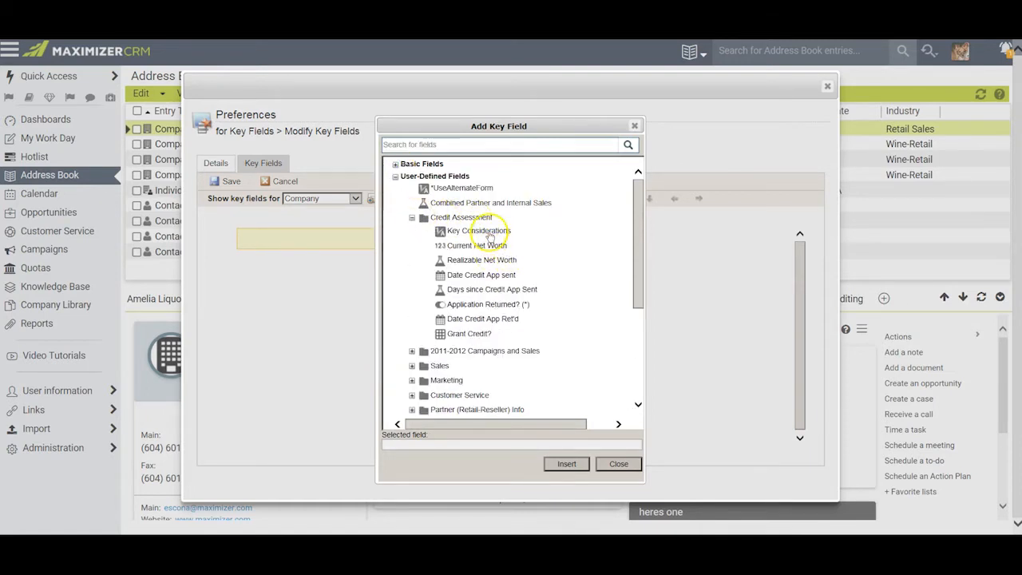
click(483, 231)
click(566, 464)
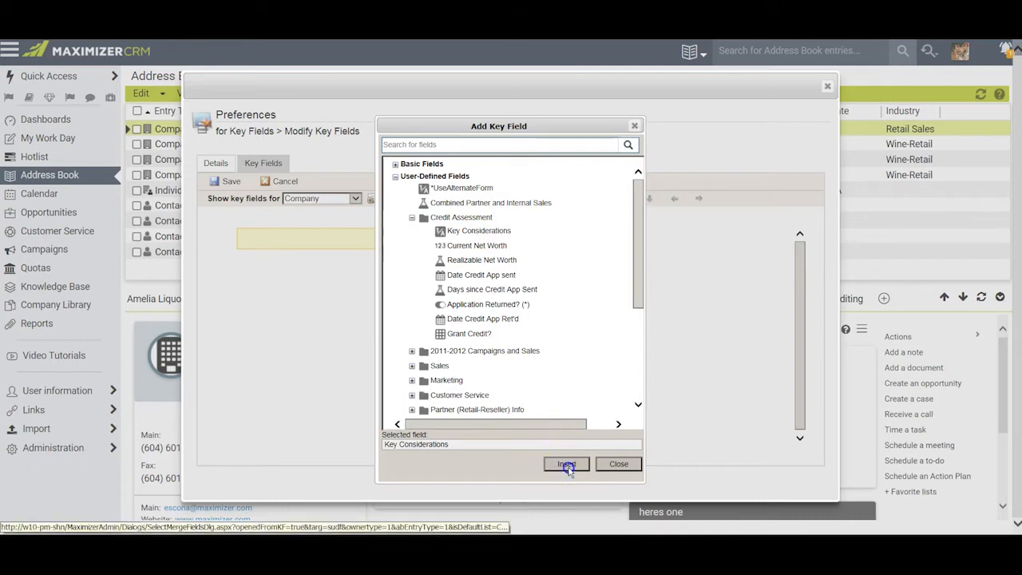
click(477, 246)
click(566, 464)
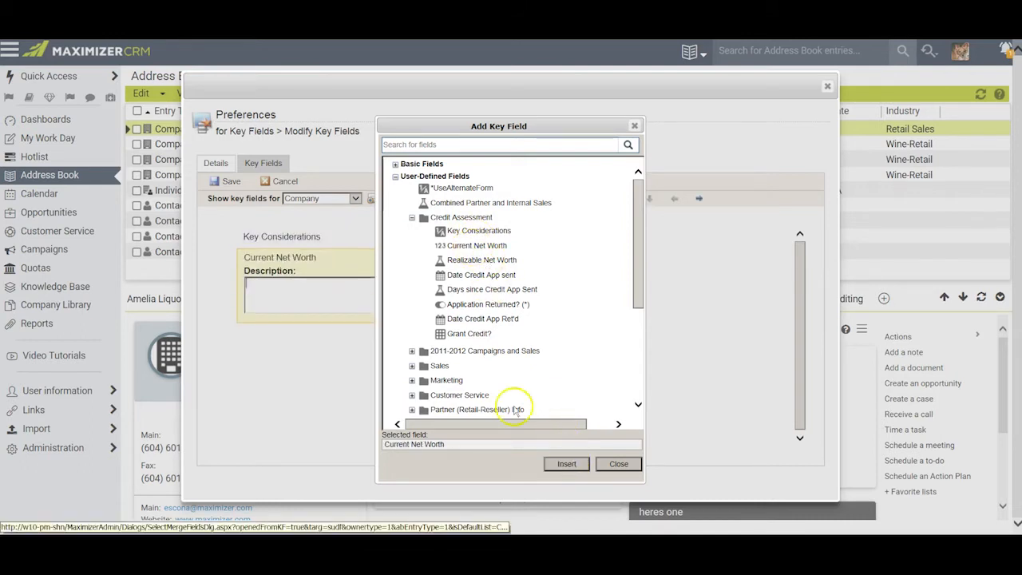
click(475, 260)
click(566, 464)
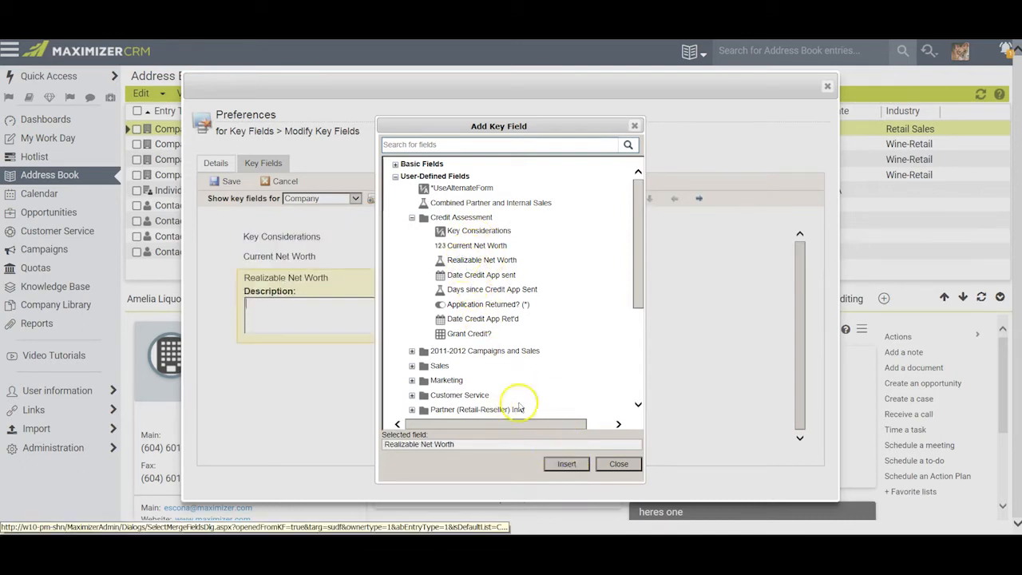
Insert the fields Date Credit App sent, Days since Credit App Sent and Application Returned? into the company key fields
click(482, 275)
click(566, 464)
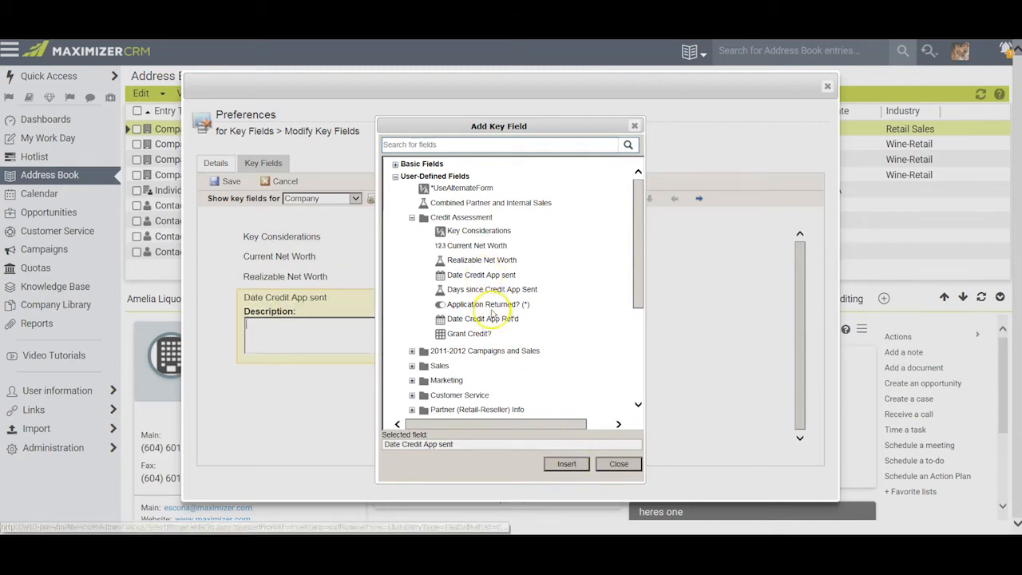
click(463, 289)
click(566, 464)
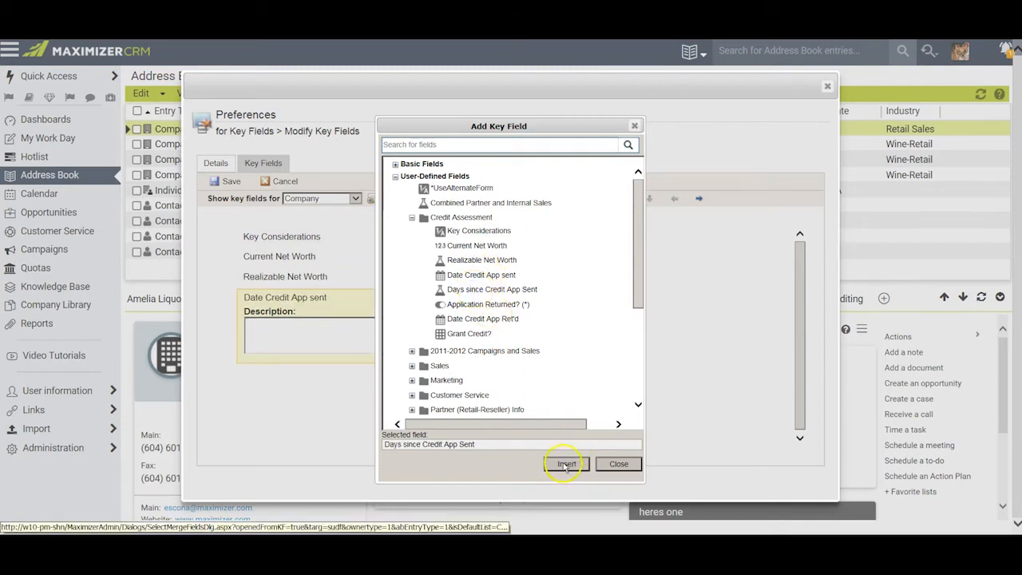
click(475, 304)
click(566, 464)
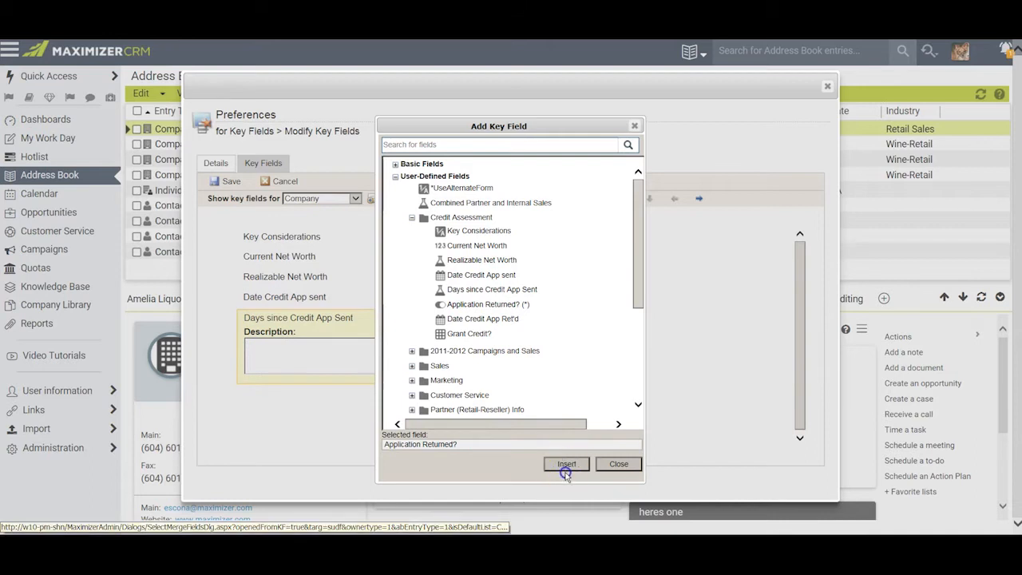
Insert the fields Date Credit App Ret'd and Grant Credit? into the company key fields and finish adding fields
click(482, 319)
click(566, 464)
click(470, 334)
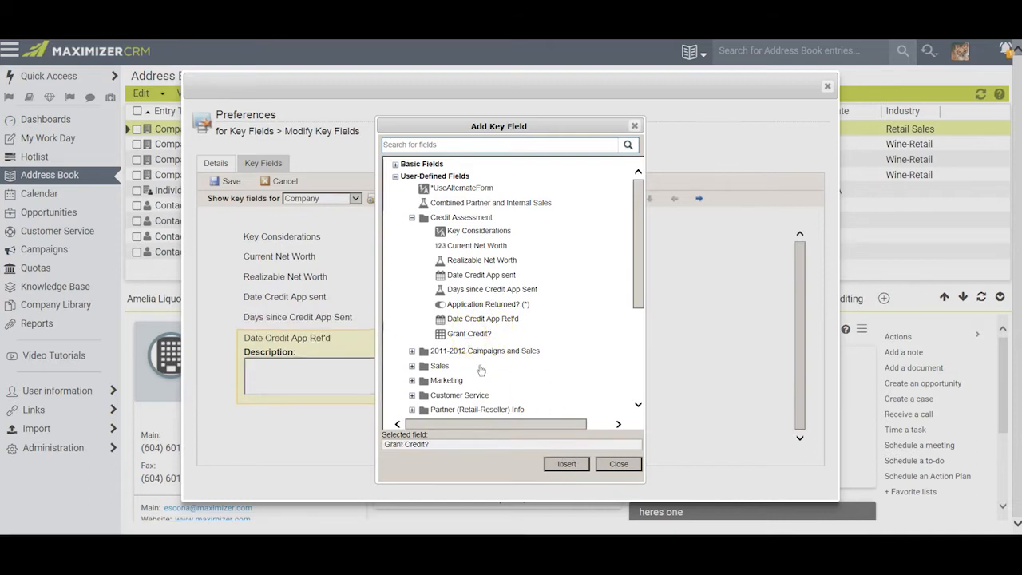
click(566, 464)
click(471, 334)
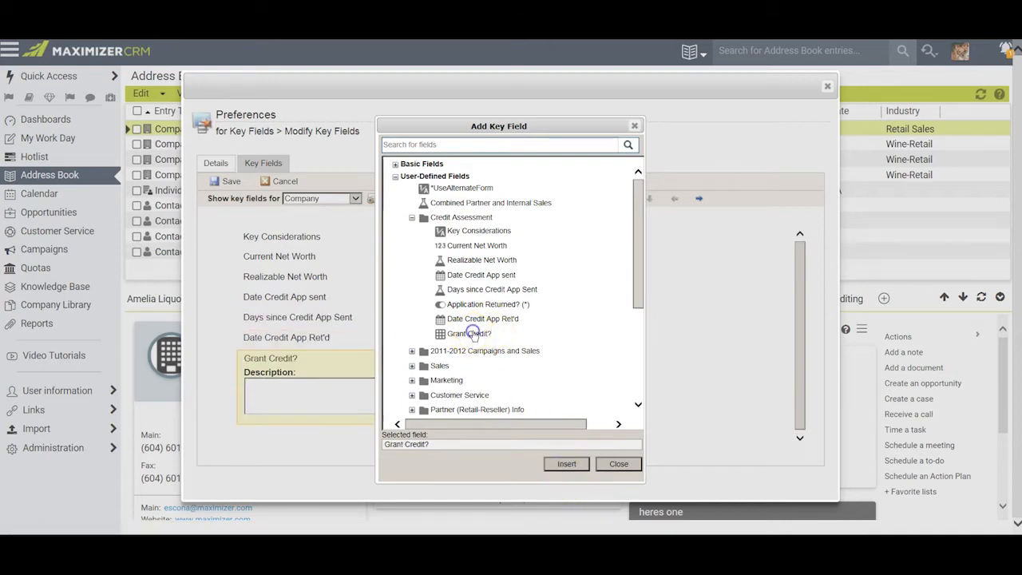
click(567, 464)
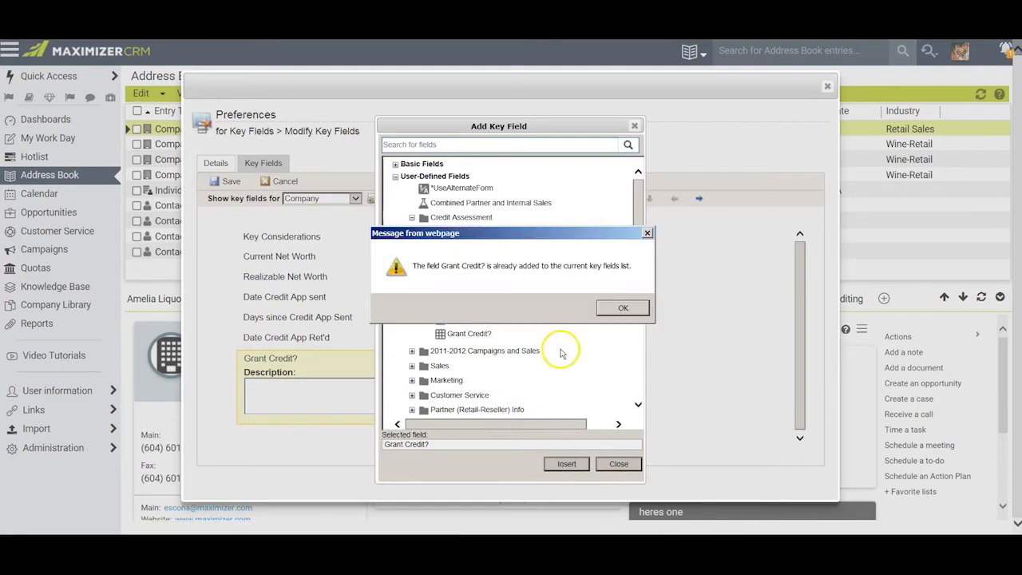
click(624, 309)
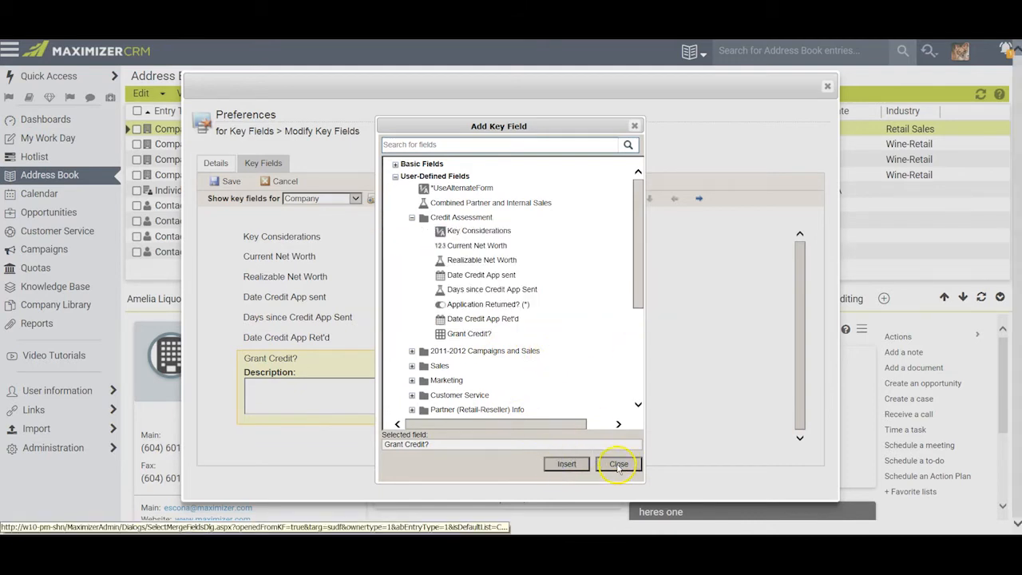
click(618, 465)
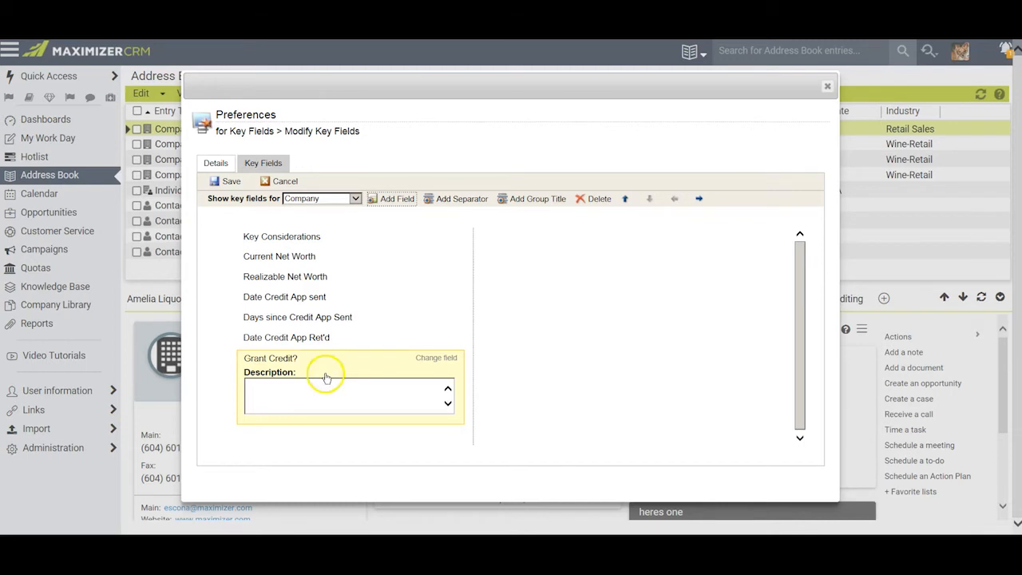
Move Grant Credit?, Date Credit App Ret'd, Days since Credit App Sent and Date Credit App sent into the second column
drag(298, 364, 597, 287)
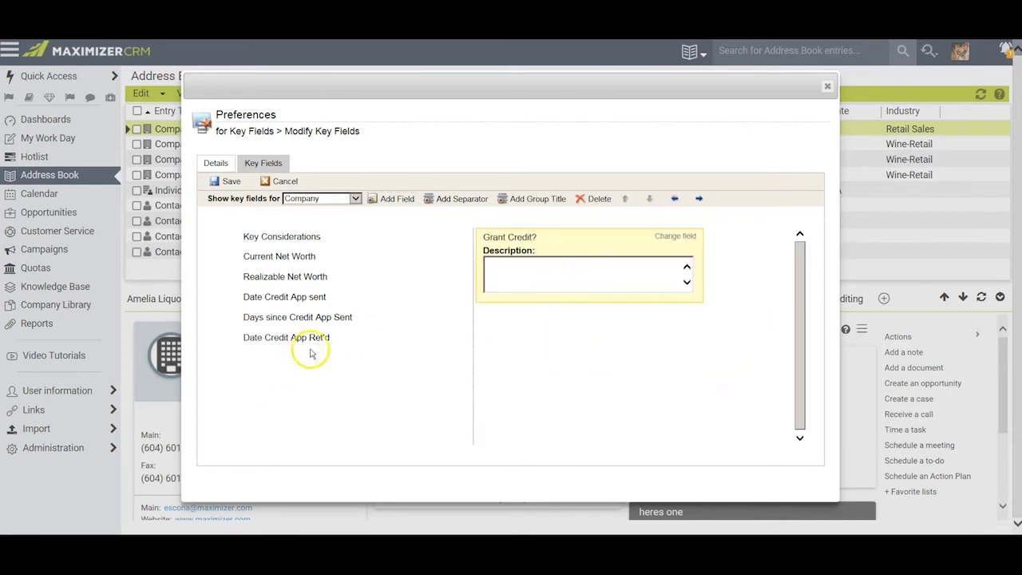
double_click(292, 338)
double_click(336, 317)
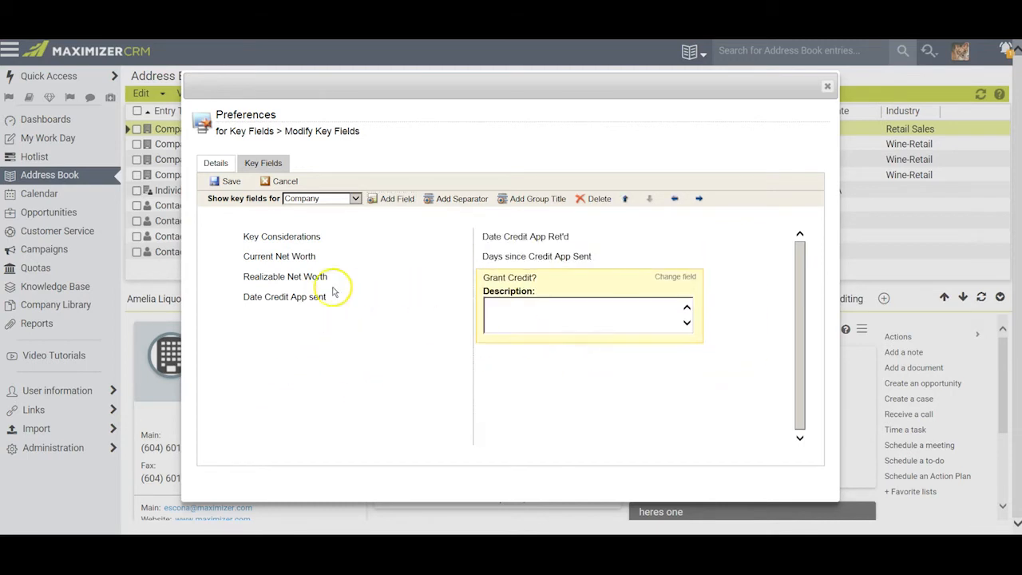
drag(334, 292, 486, 372)
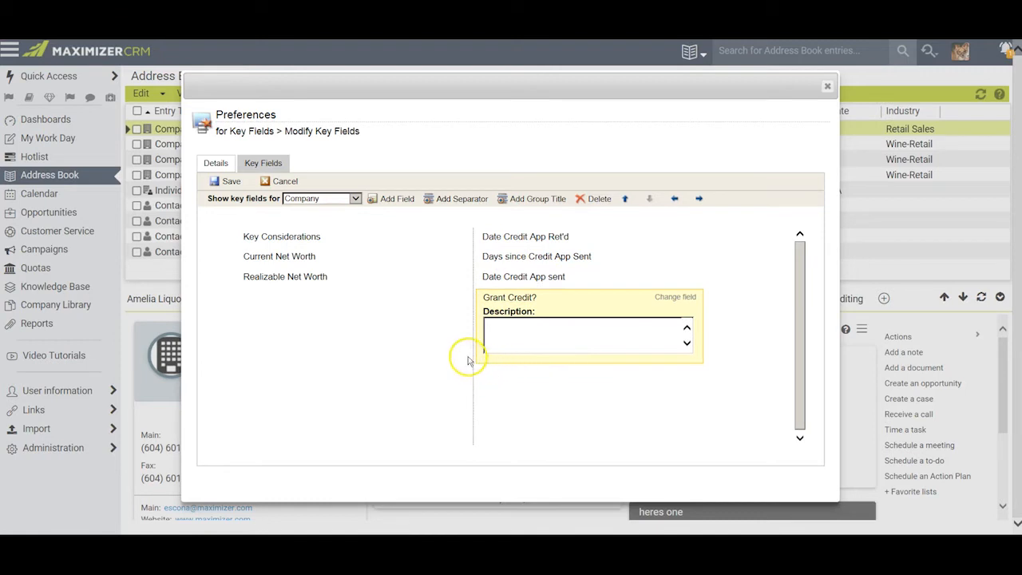
Add the group title "Basic Info" above Key Considerations and a separator below Realizable Net Worth
click(537, 198)
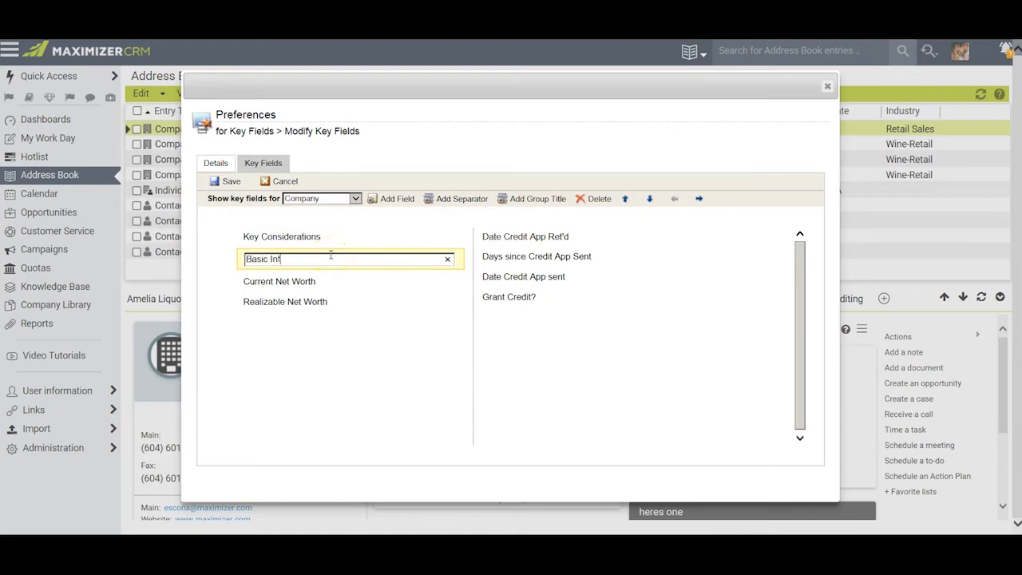
drag(319, 256, 312, 238)
click(310, 302)
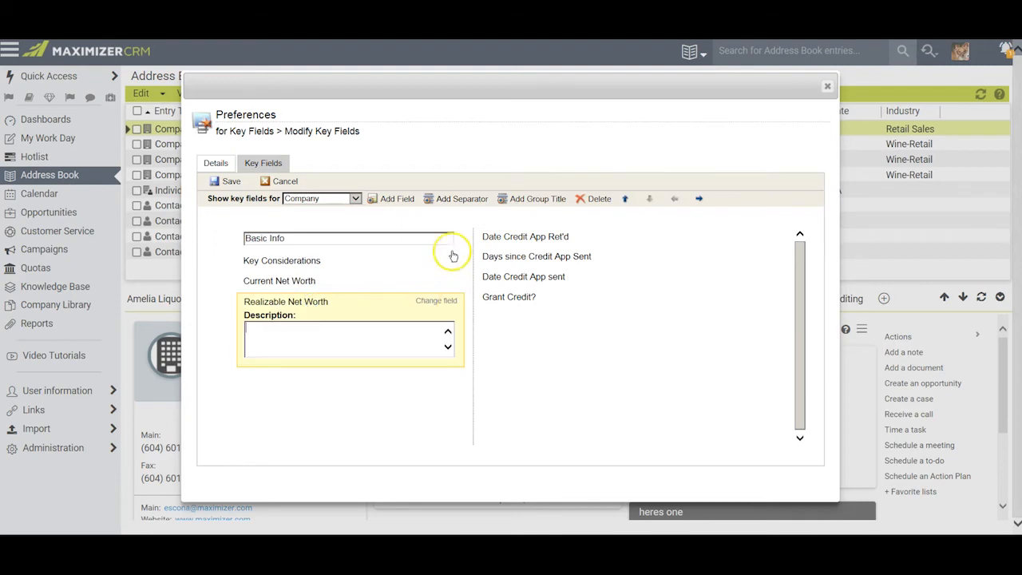
click(460, 201)
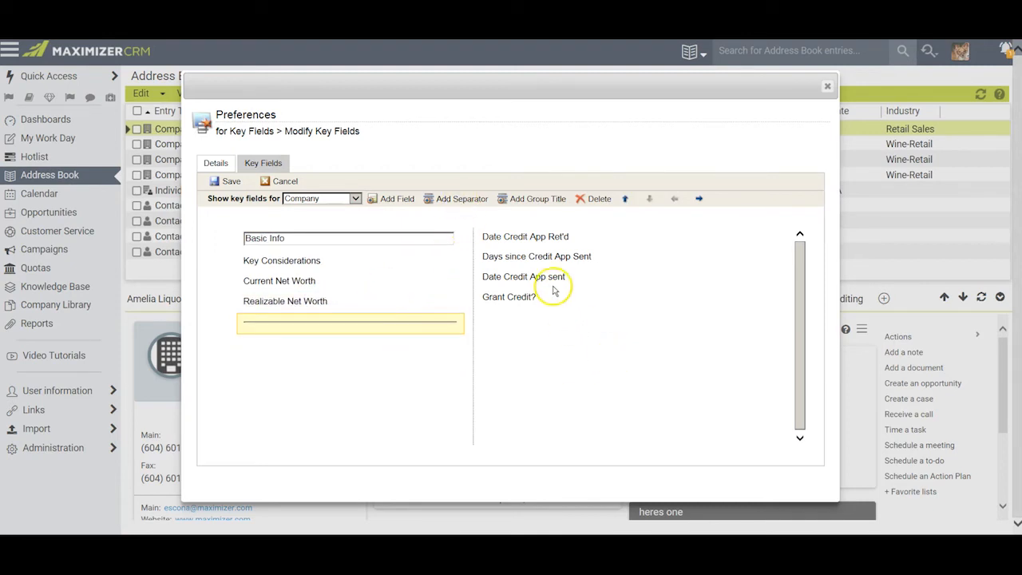
Reorder the second column so Date Credit App sent comes first, followed by Days since Credit App Sent and Date Credit App Ret'd
drag(549, 281, 523, 233)
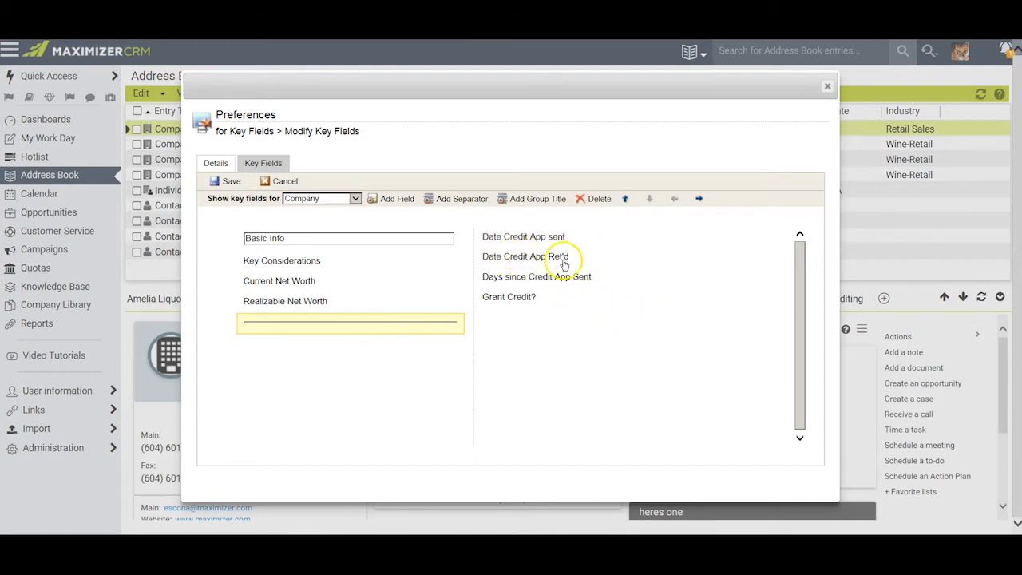
mouse_move(560, 283)
mouse_down()
mouse_move(579, 262)
mouse_move(571, 267)
mouse_up()
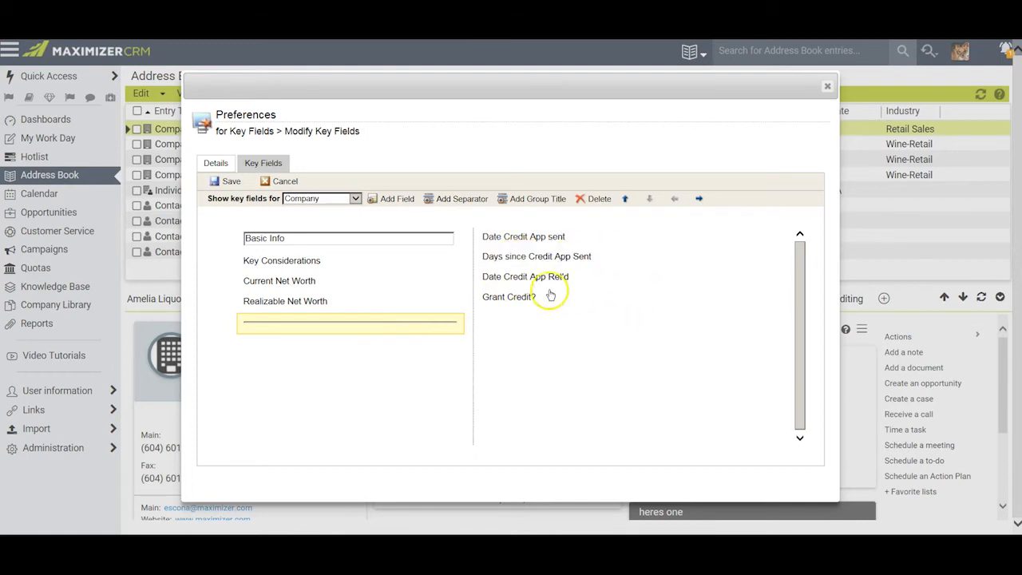
Add the group title "Credit Info" above Date Credit App sent and a separator below Grant Credit?
click(529, 236)
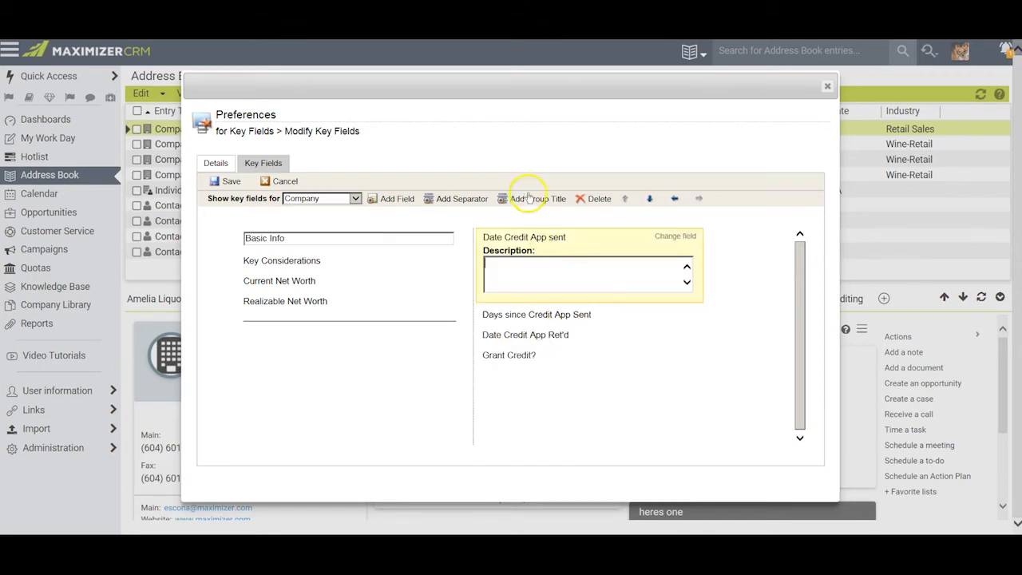
click(529, 199)
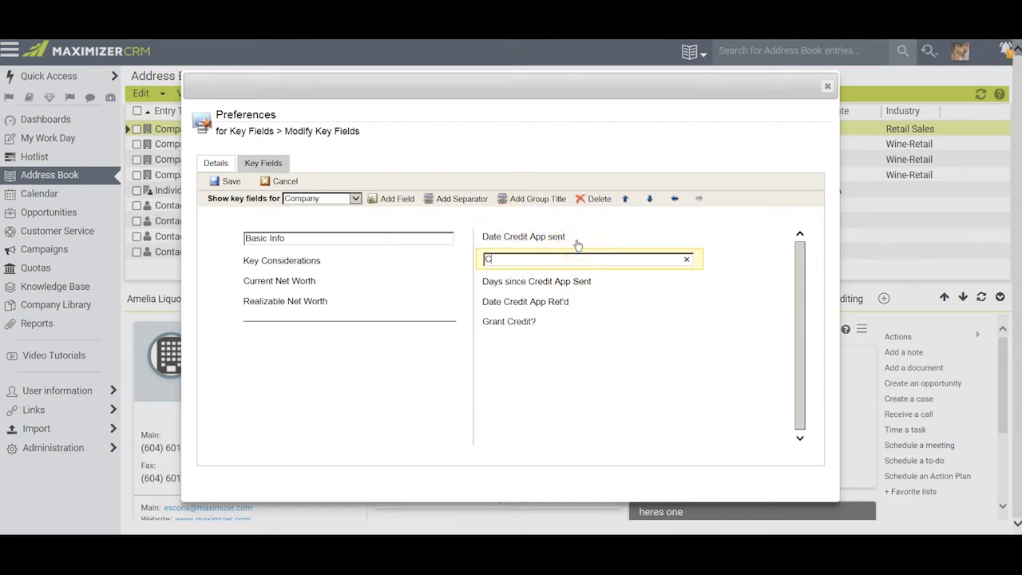
click(500, 259)
text(edit Info)
drag(549, 240, 546, 222)
click(532, 321)
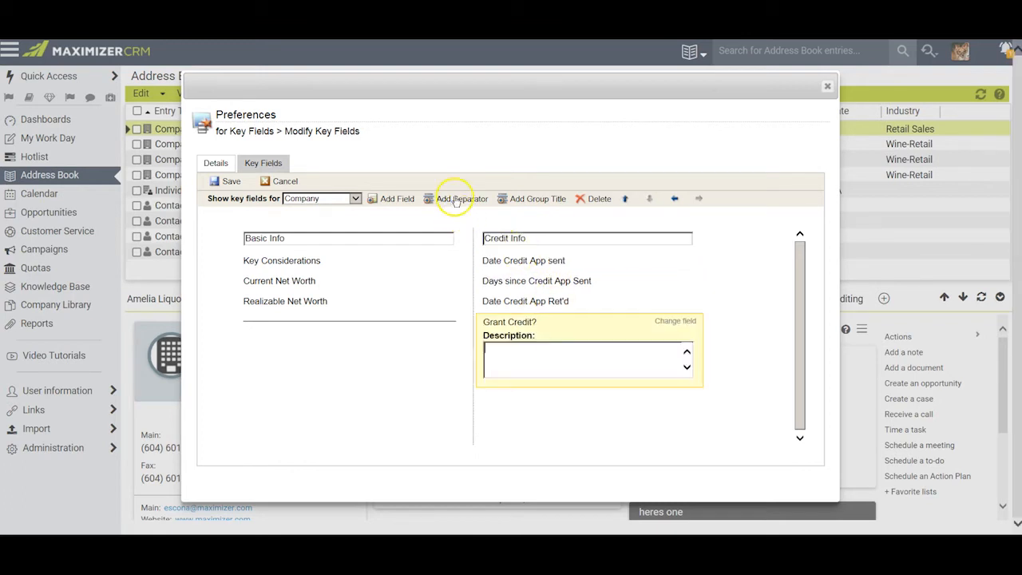
click(452, 198)
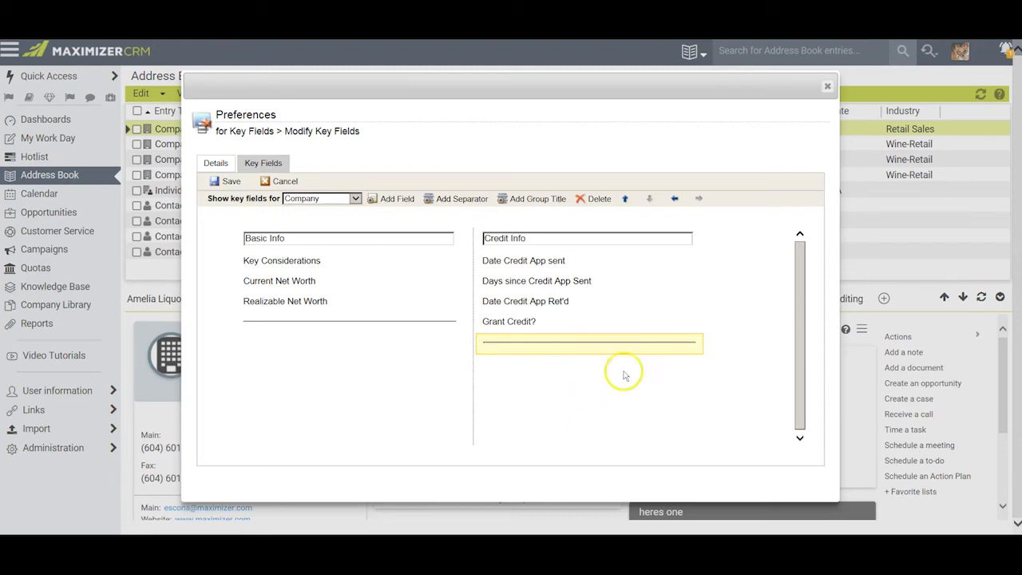
Save the key fields list and display the Credit Assessment key fields for Amelia Liquors South
click(228, 182)
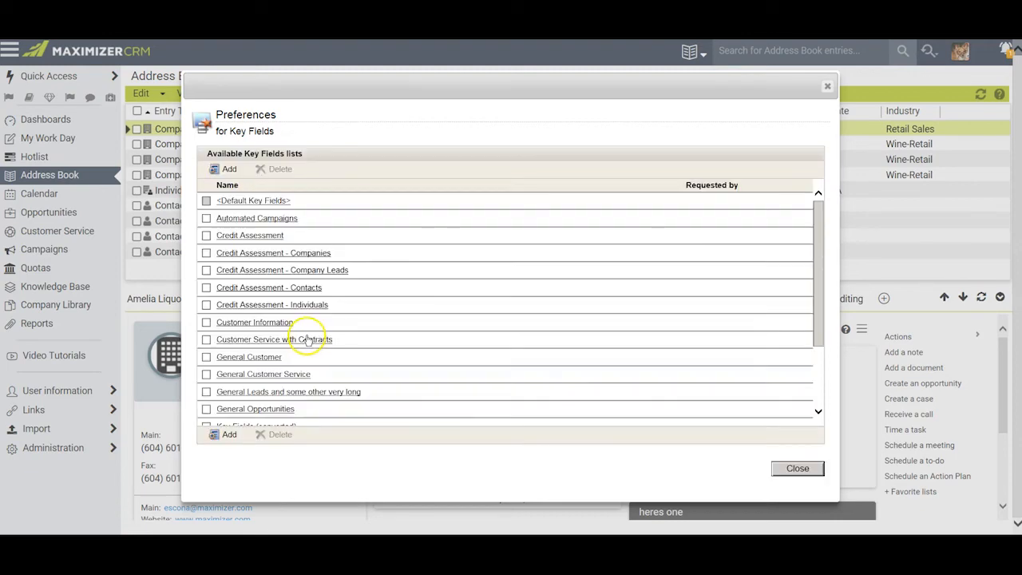
click(796, 468)
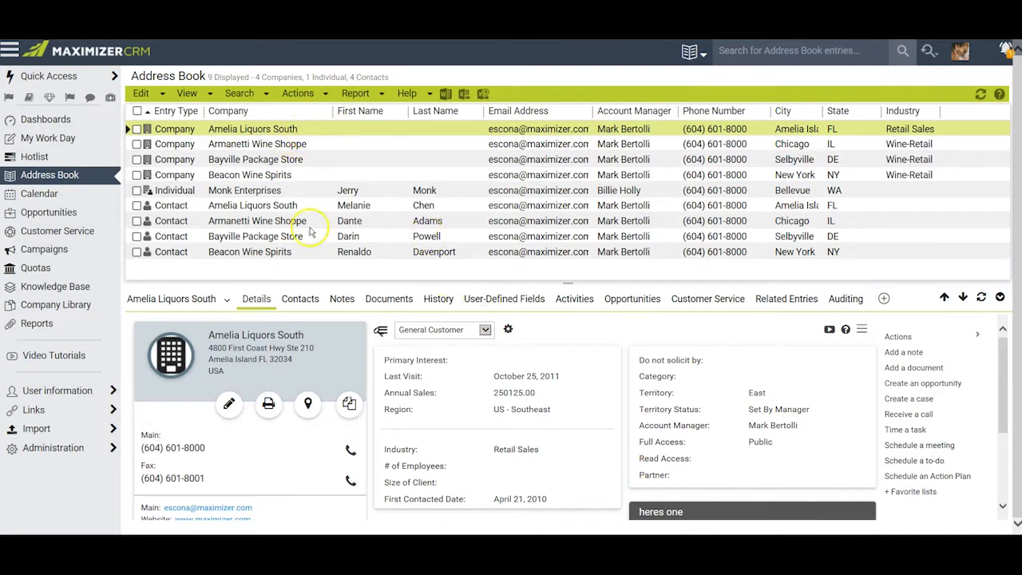
click(485, 330)
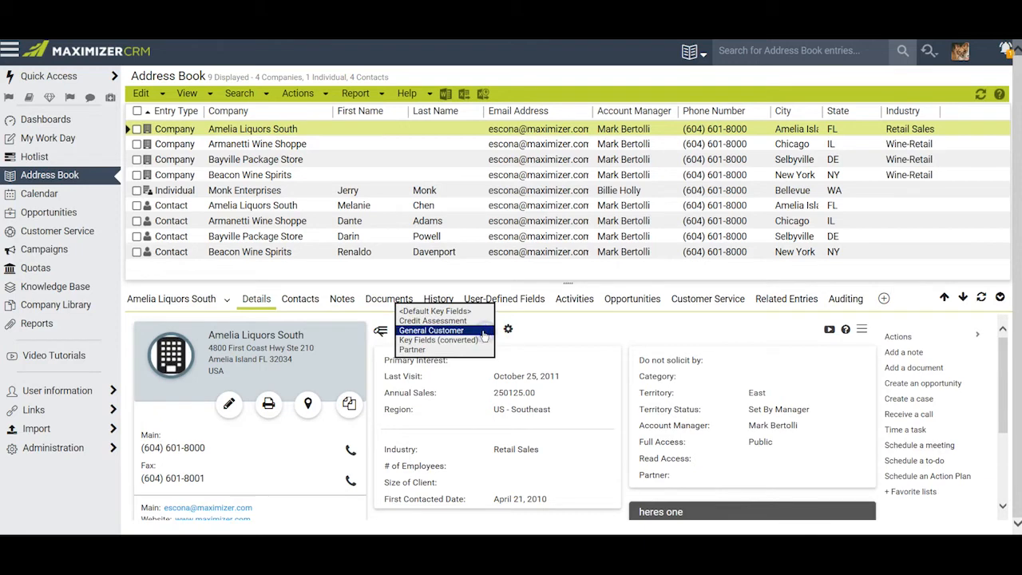
click(468, 330)
click(464, 320)
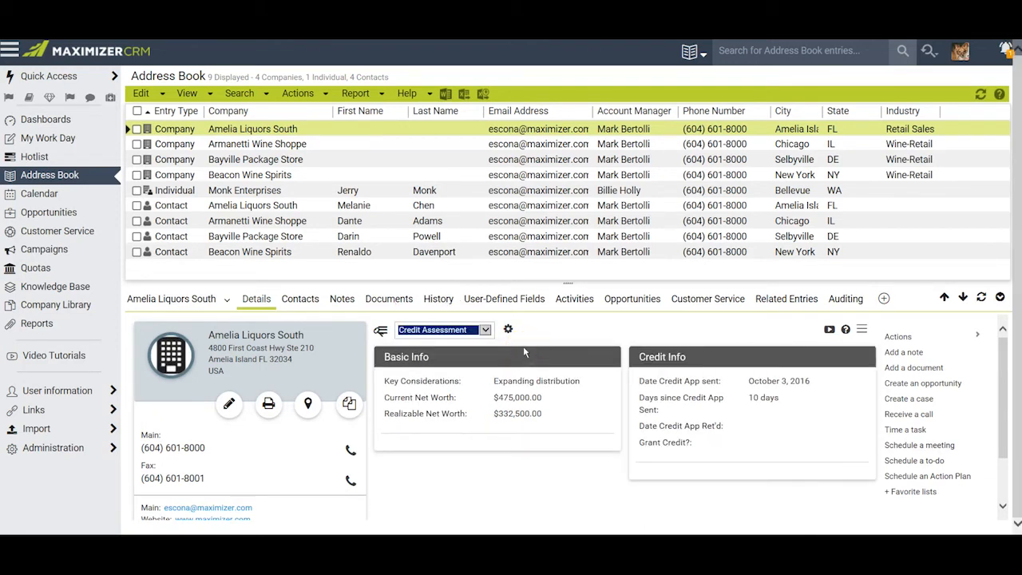
click(540, 330)
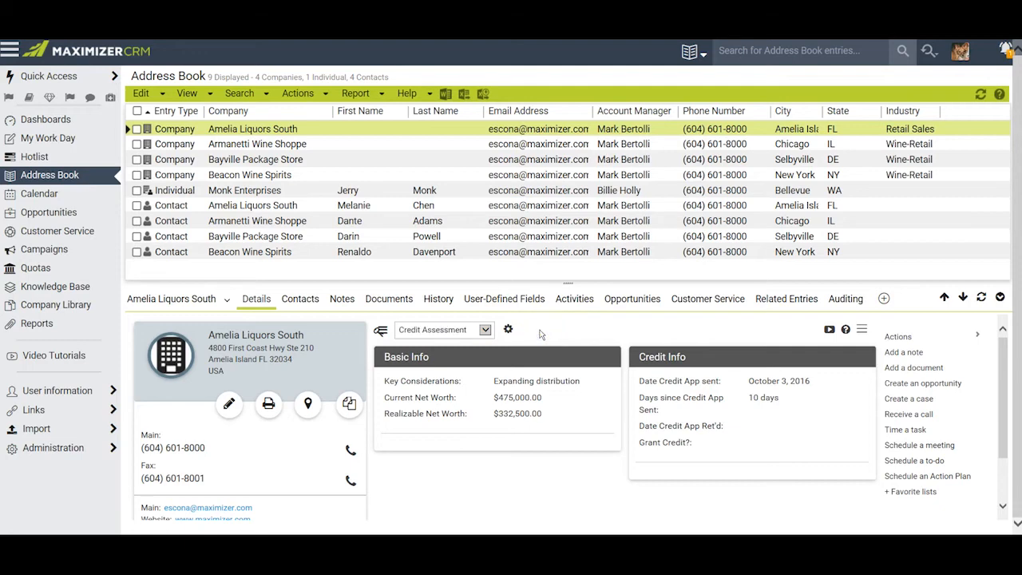
Open the Credit Assessment list for modification and switch it to the key fields for the Contact entry type
click(508, 329)
click(532, 370)
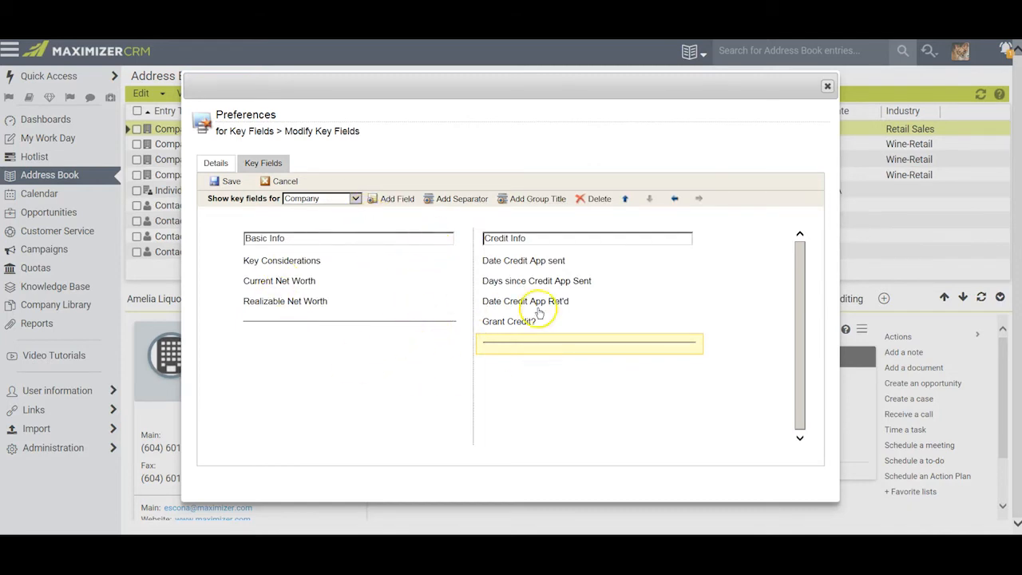
click(355, 199)
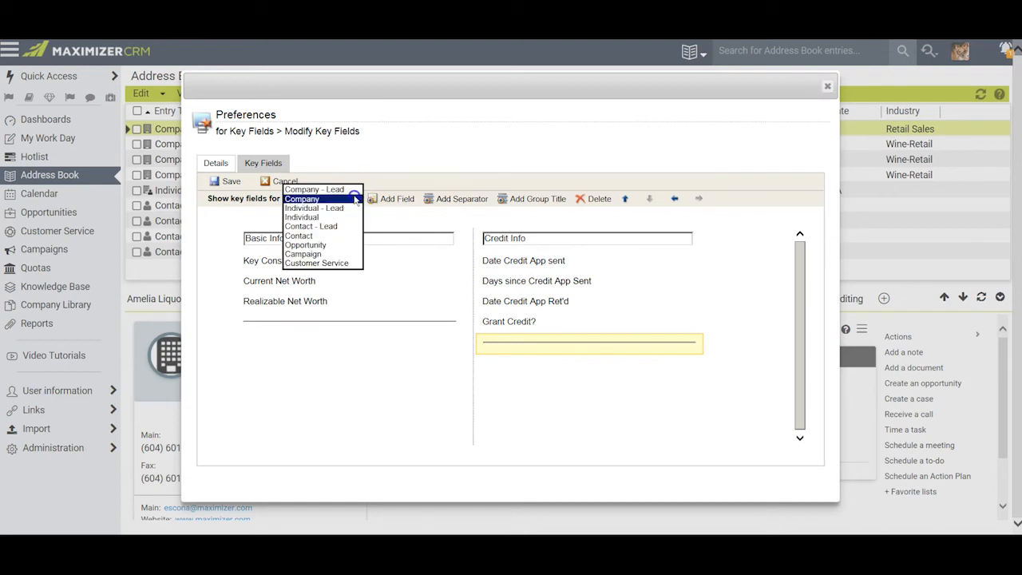
click(320, 236)
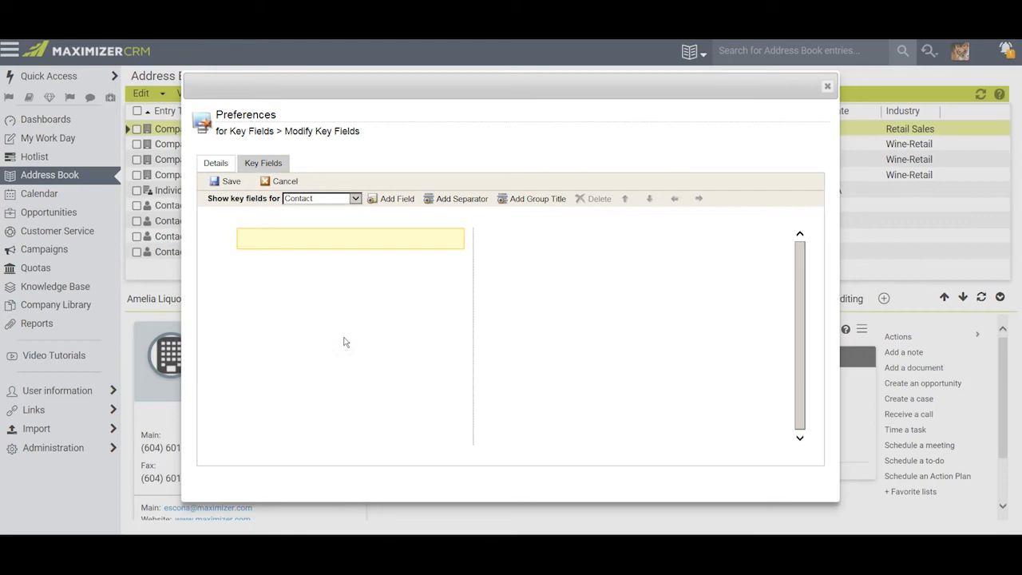
click(355, 198)
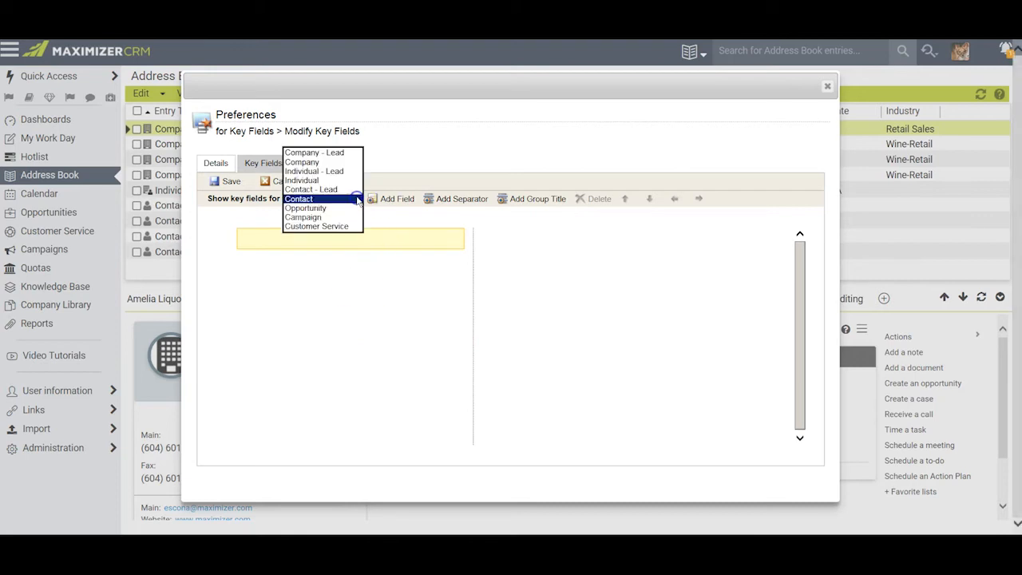
click(319, 162)
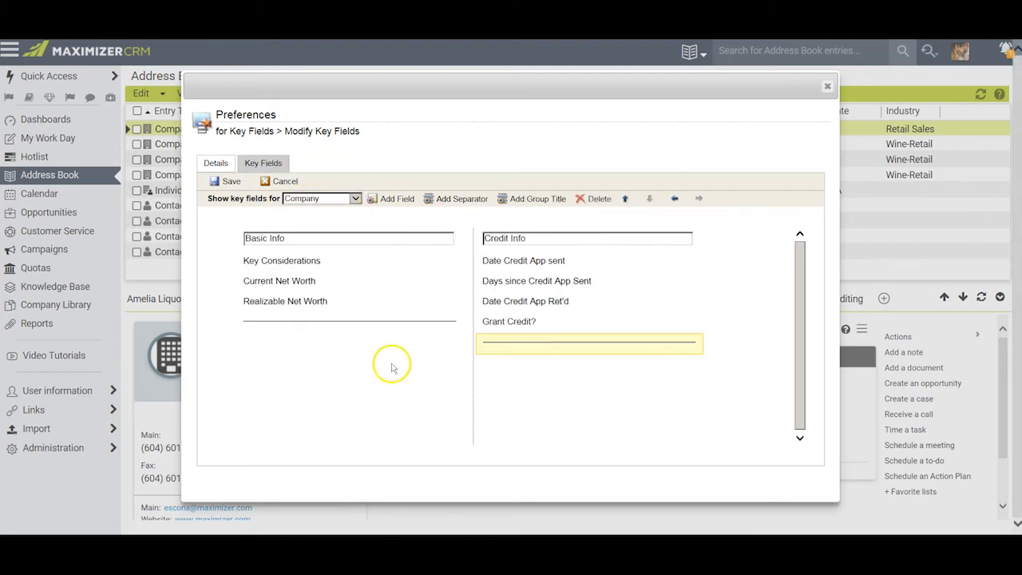
click(355, 198)
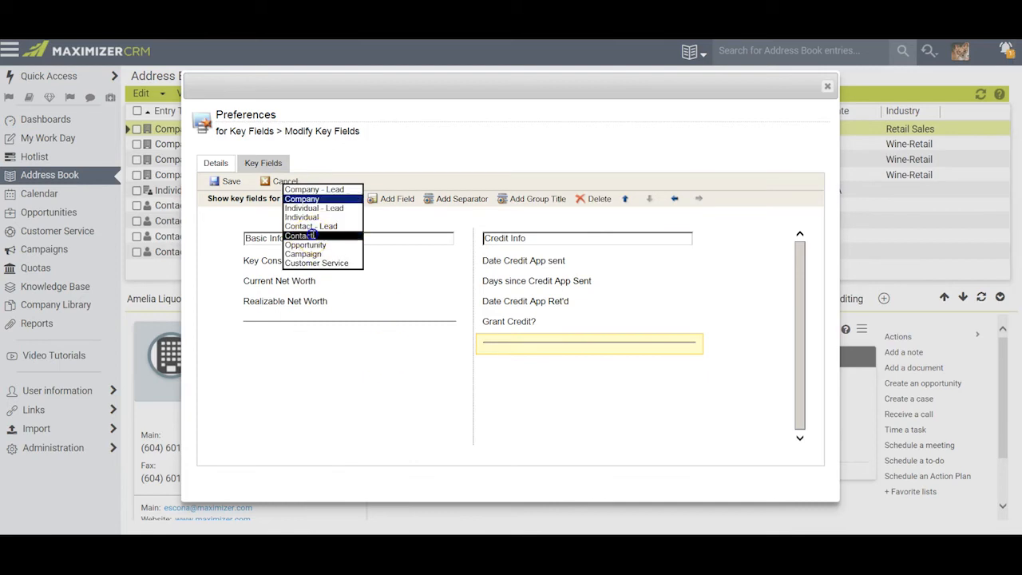
click(323, 236)
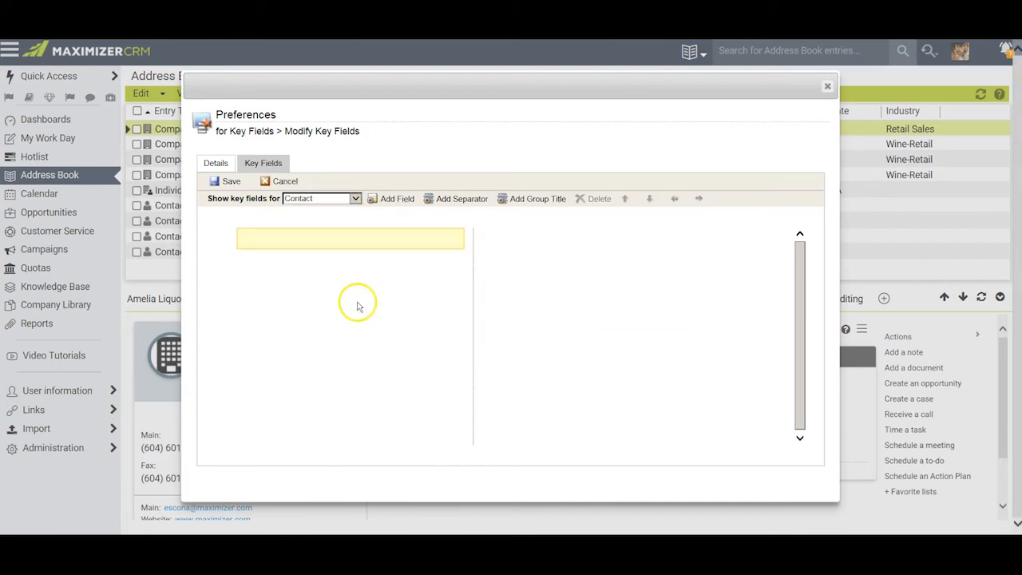
Insert the Credit Assessment fields Key Considerations, Current Net Worth and Realizable Net Worth into the contact key fields
click(398, 200)
click(395, 164)
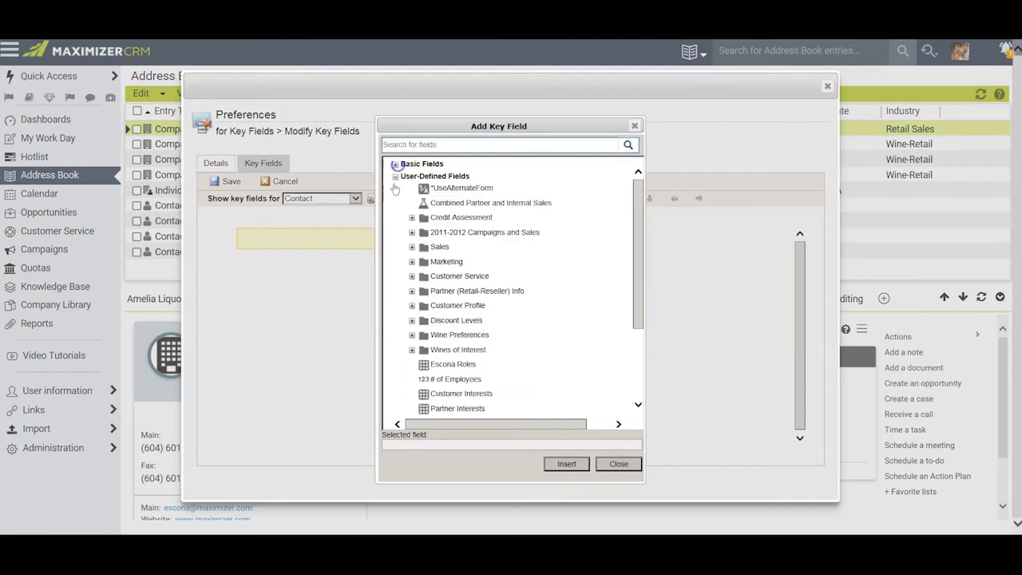
click(412, 217)
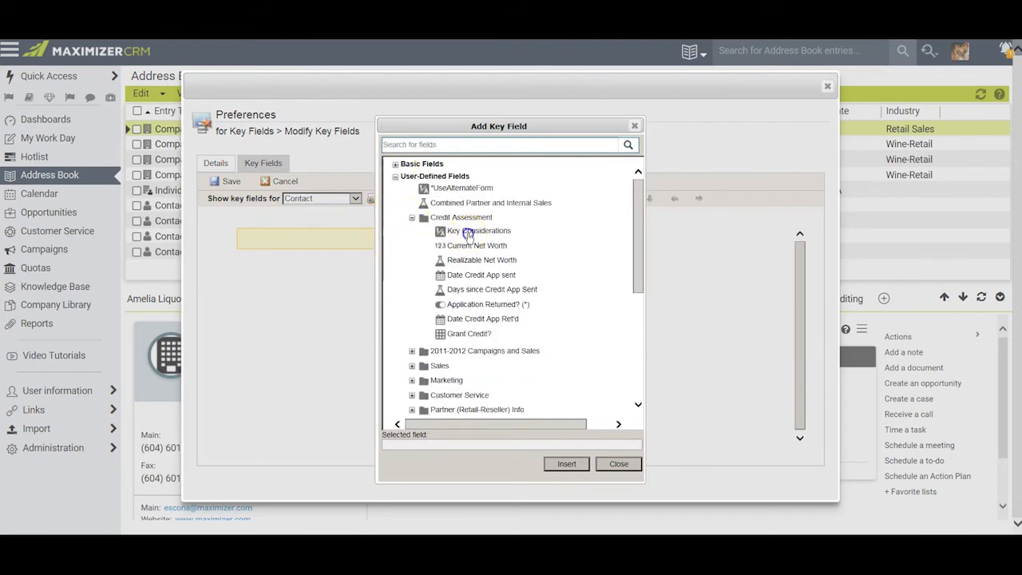
click(468, 232)
click(564, 464)
click(476, 245)
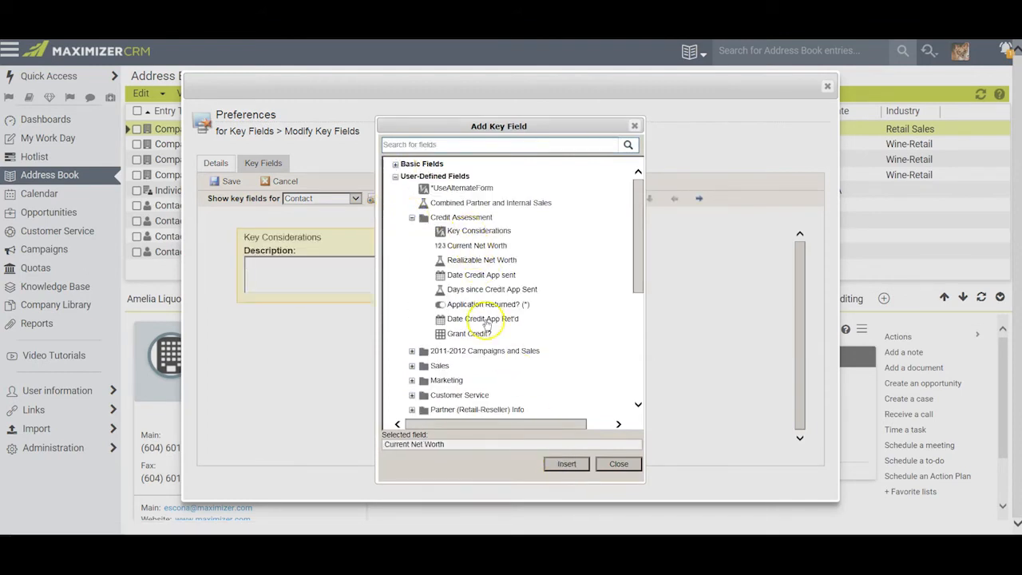
click(566, 464)
click(479, 259)
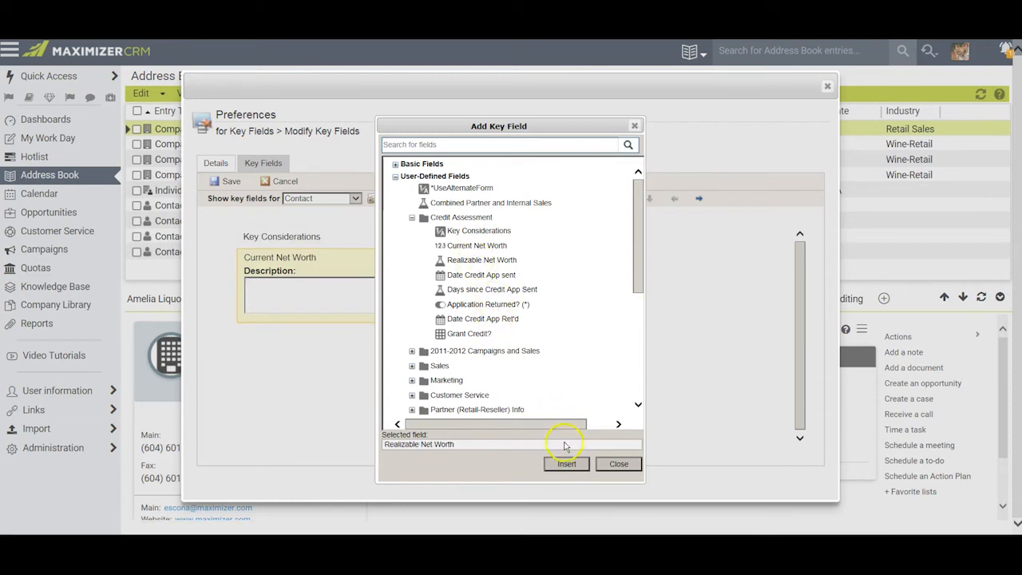
click(566, 463)
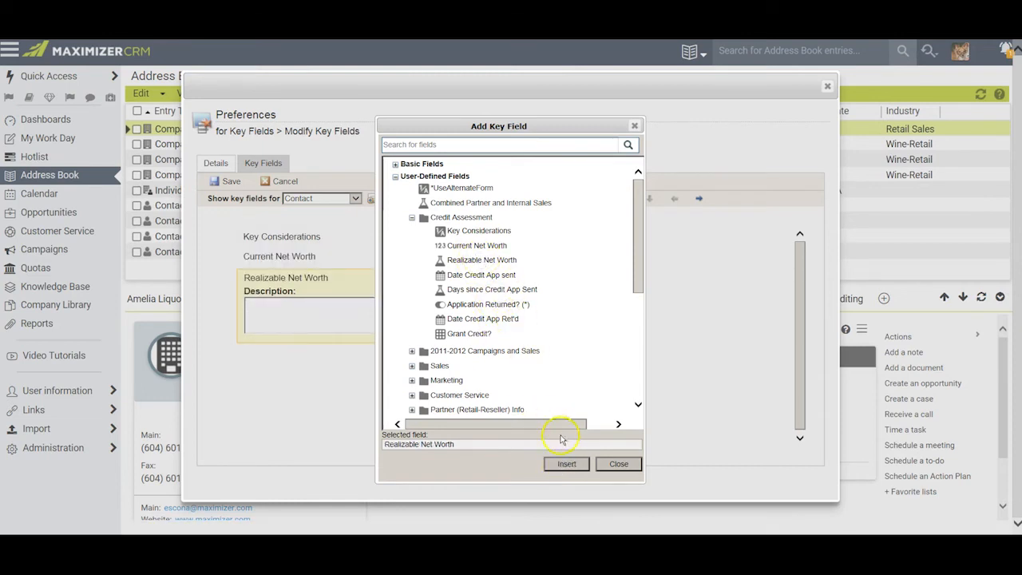
click(566, 464)
key(Return)
click(619, 464)
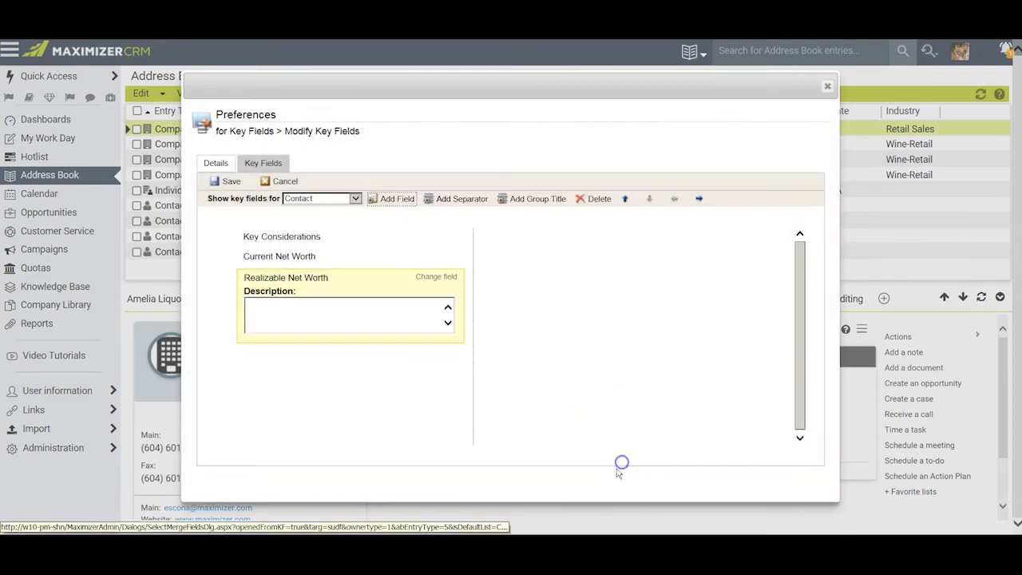
Save the contact key fields and display the Credit Assessment key fields for the Amelia Liquors South contact
click(225, 182)
click(794, 468)
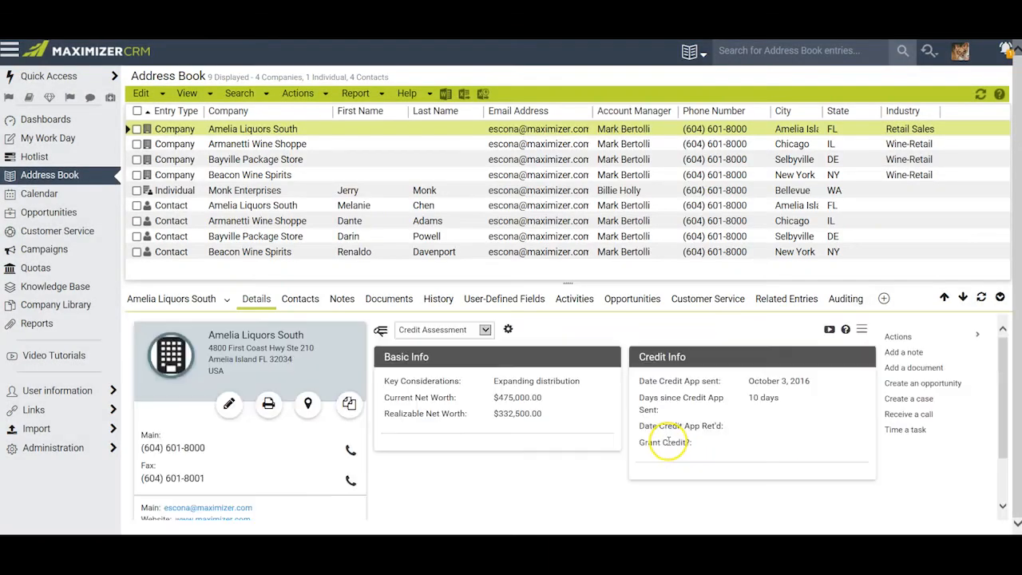
click(462, 206)
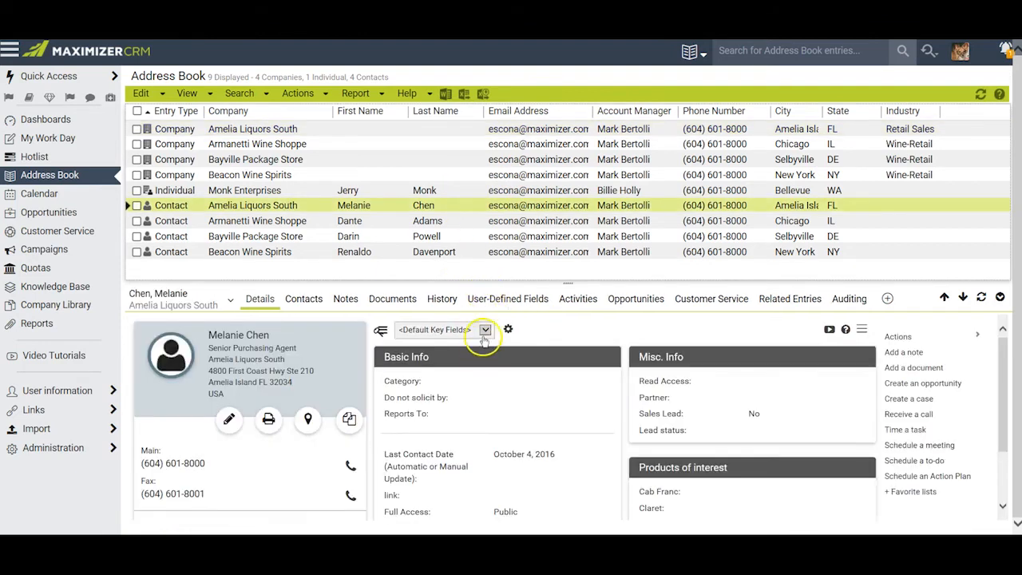
click(485, 334)
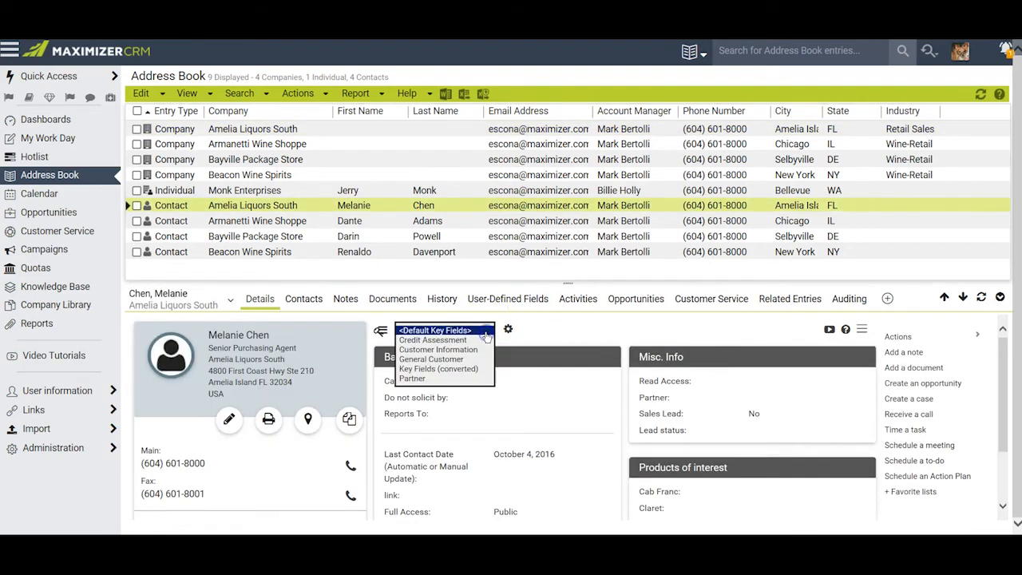
click(465, 341)
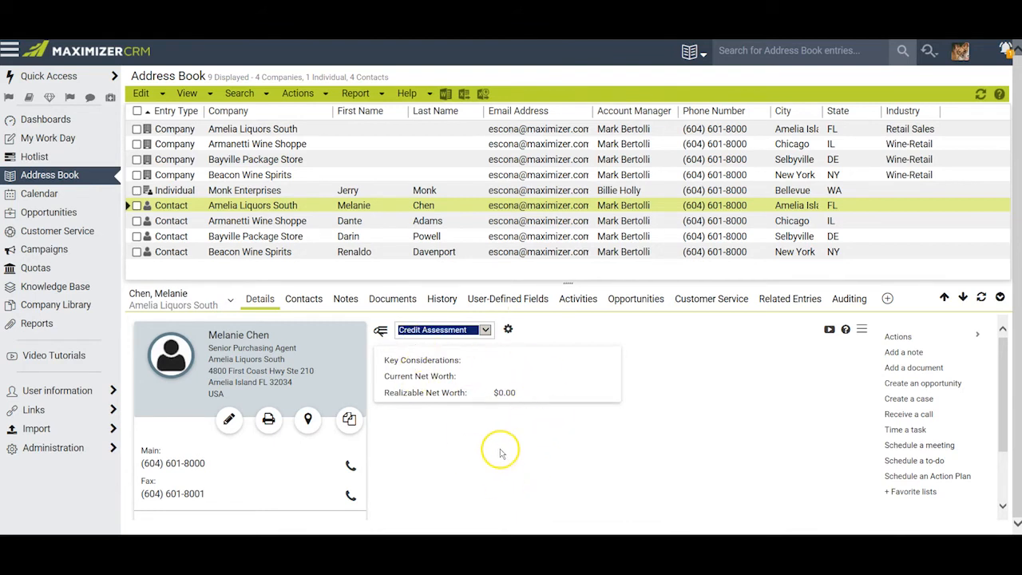
Review the Credit Assessment list's key fields for the Company, Contact and Individual entry types, and save the list
click(507, 329)
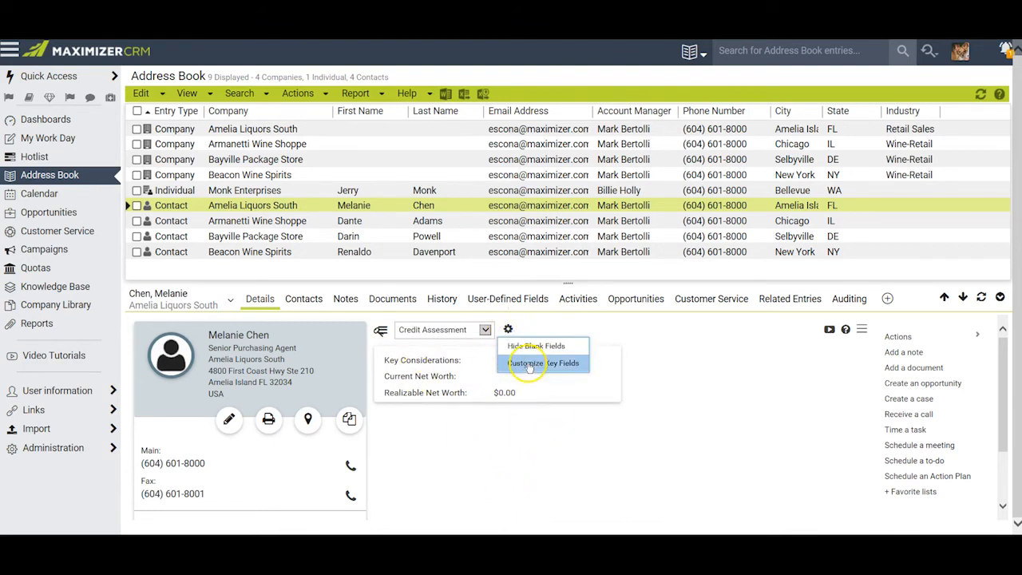
click(645, 451)
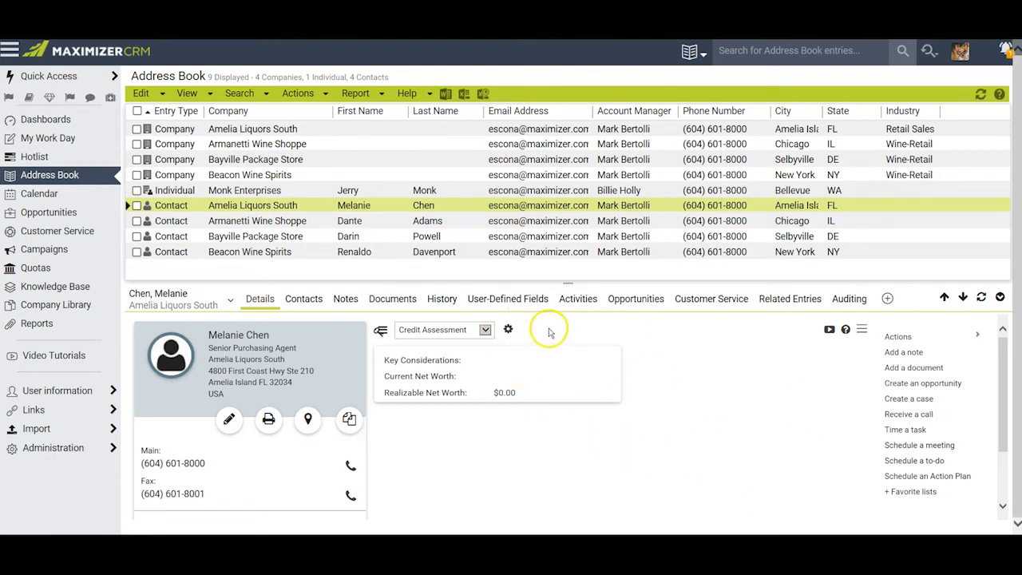
click(508, 329)
click(521, 364)
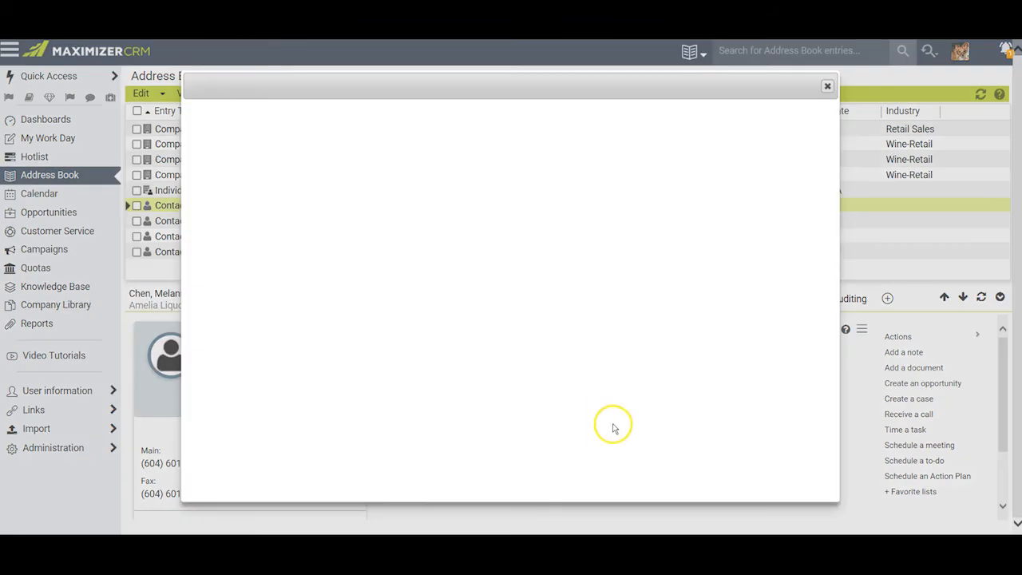
click(355, 199)
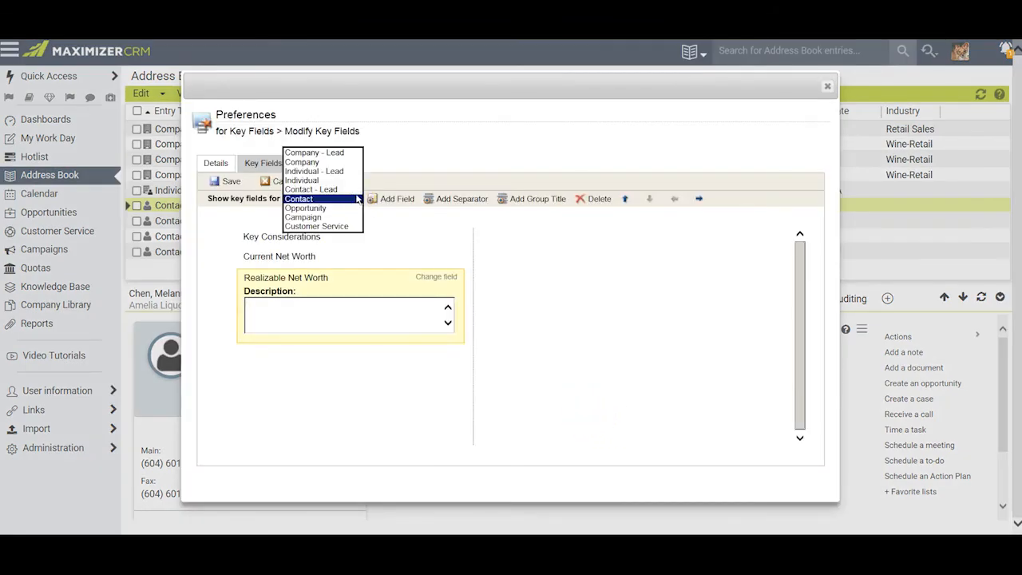
click(304, 165)
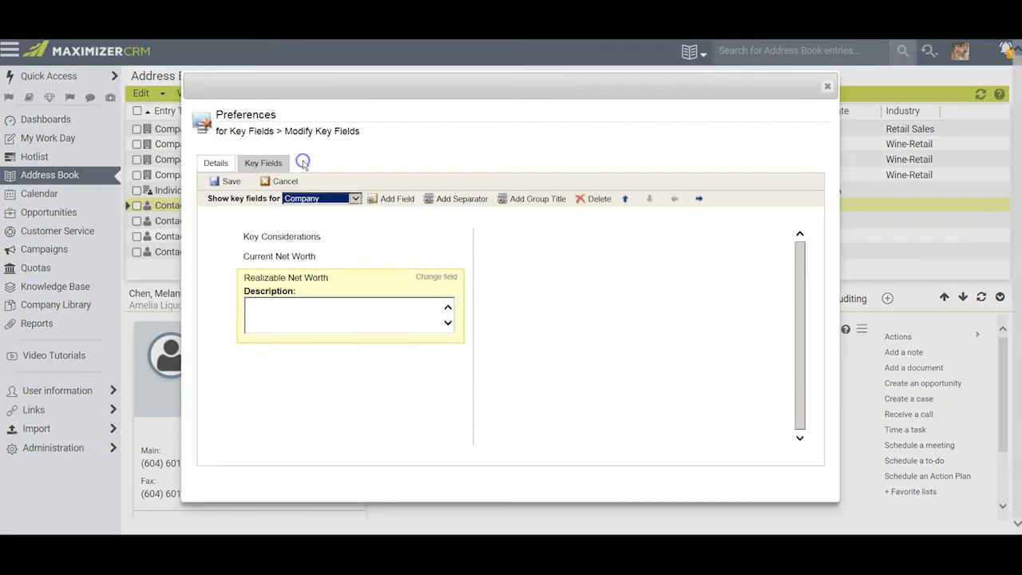
click(355, 200)
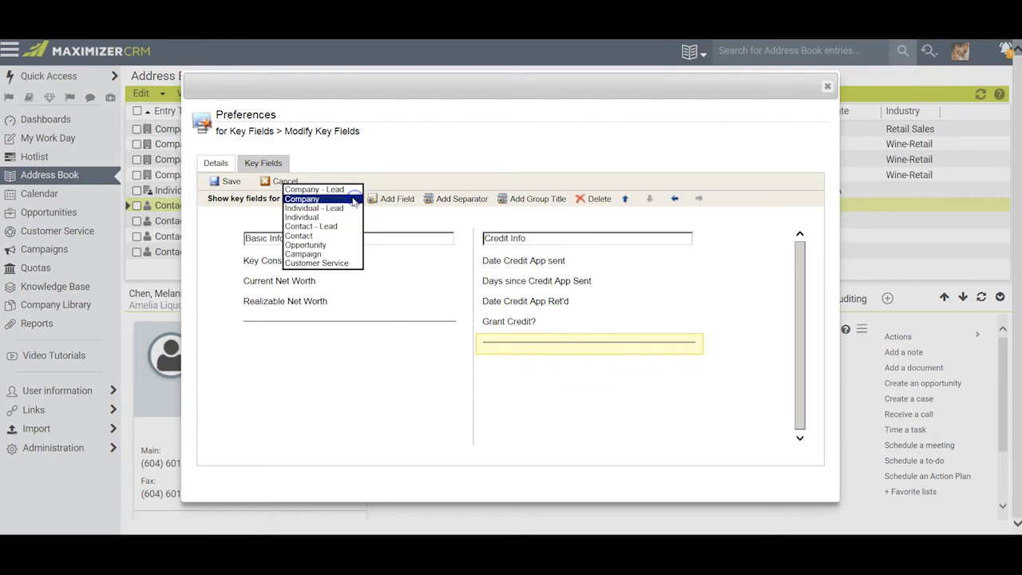
click(312, 235)
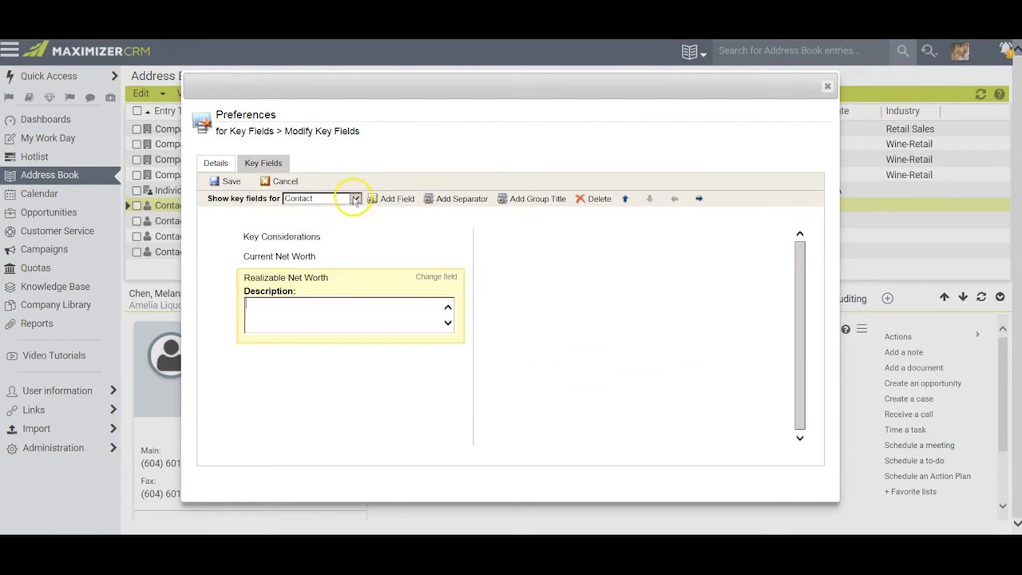
click(355, 200)
click(308, 185)
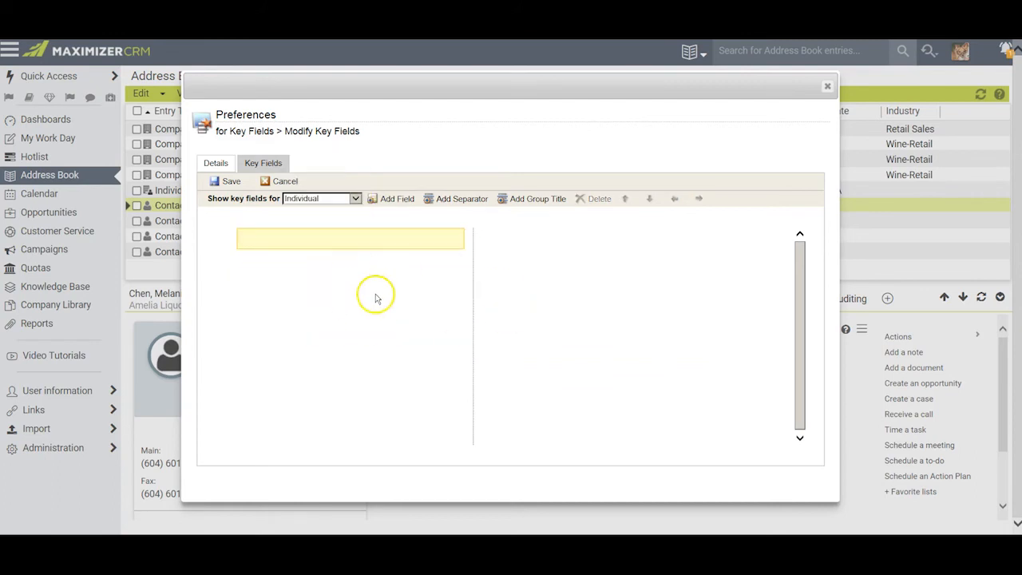
click(230, 182)
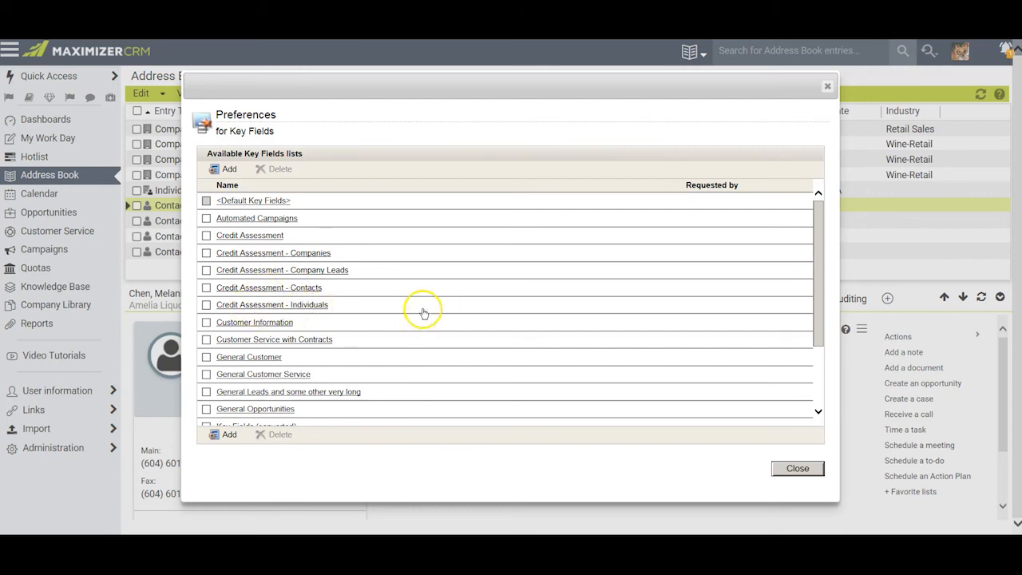
View the Credit Assessment list's name and access details, and leave the key fields preferences without changing them
click(242, 236)
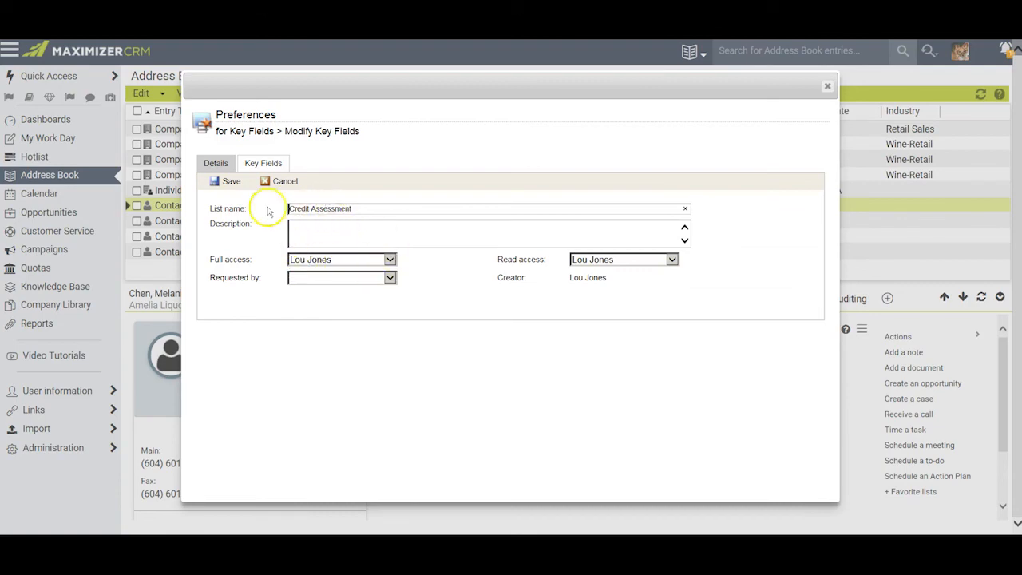
click(281, 182)
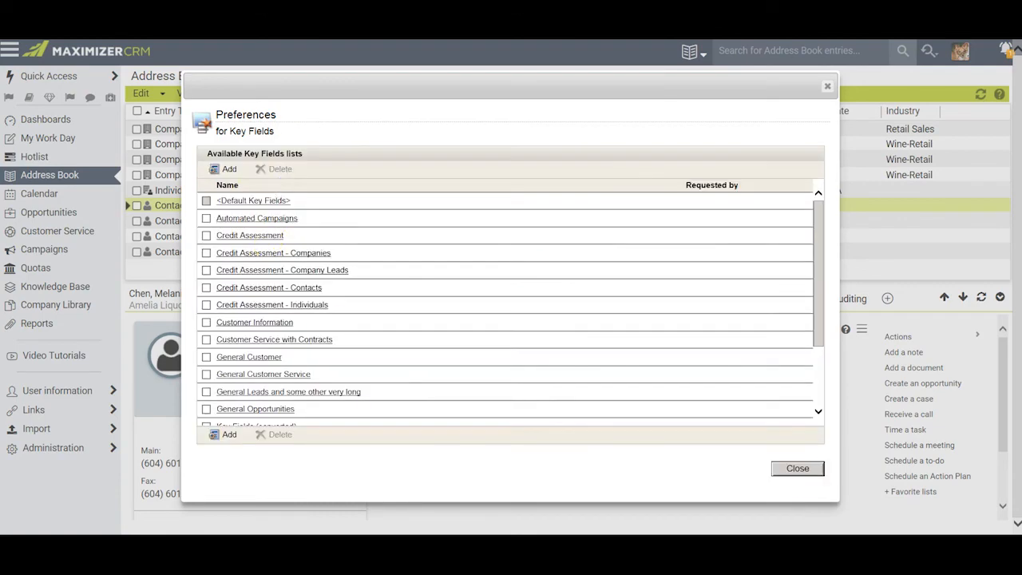
click(796, 468)
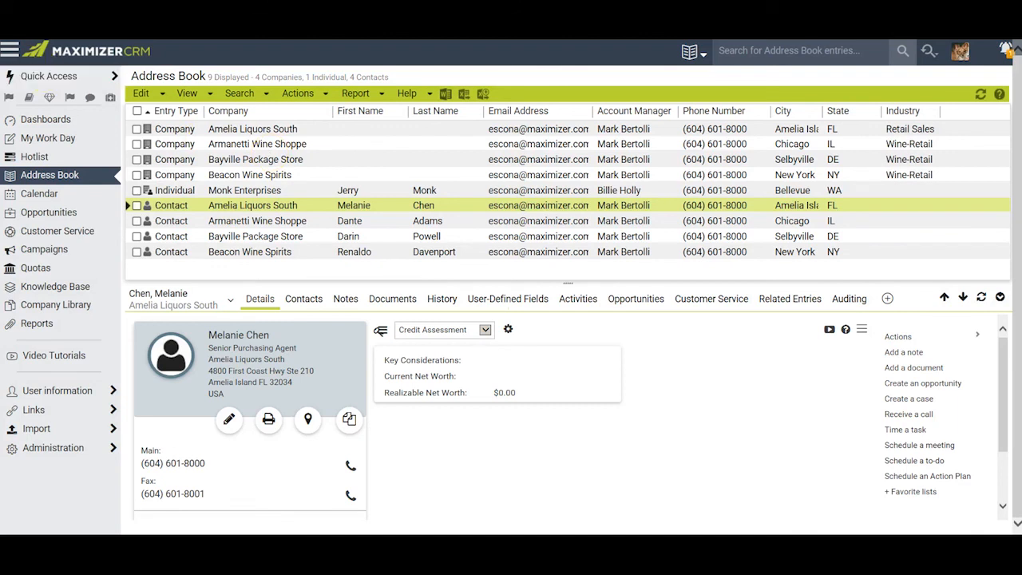